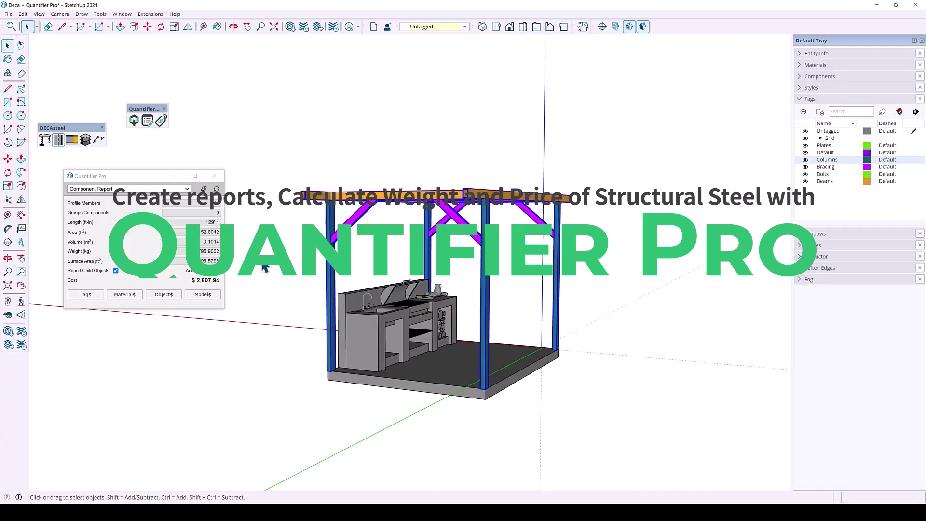
- Select the total Cost field in the Quantifier Pro report window
left_click(195, 281)
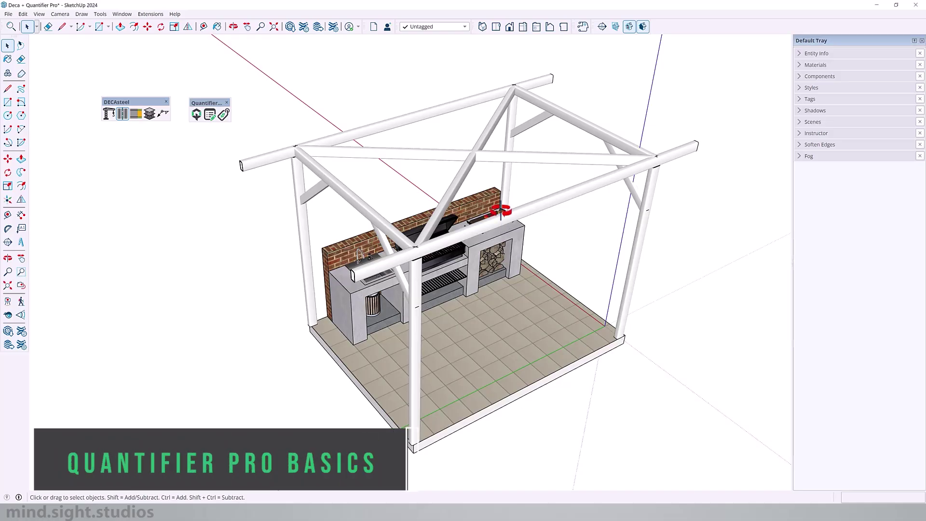
- Orbit and pan until the gazebo front and the outdoor kitchen beneath it face the viewer
mouse_move(496, 207)
middle_mouse_down()
mouse_move(357, 223)
mouse_move(207, 210)
mouse_move(331, 216)
middle_mouse_up()
left_click_drag(331, 215, 463, 221)
middle_click_drag(463, 222, 522, 219)
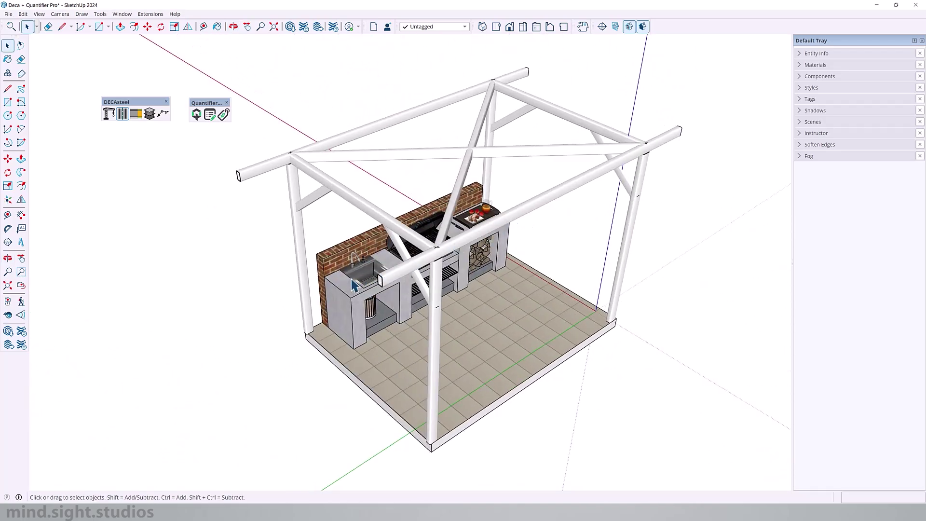
middle_click_drag(370, 277, 338, 266)
middle_click_drag(379, 304, 289, 302, "shift")
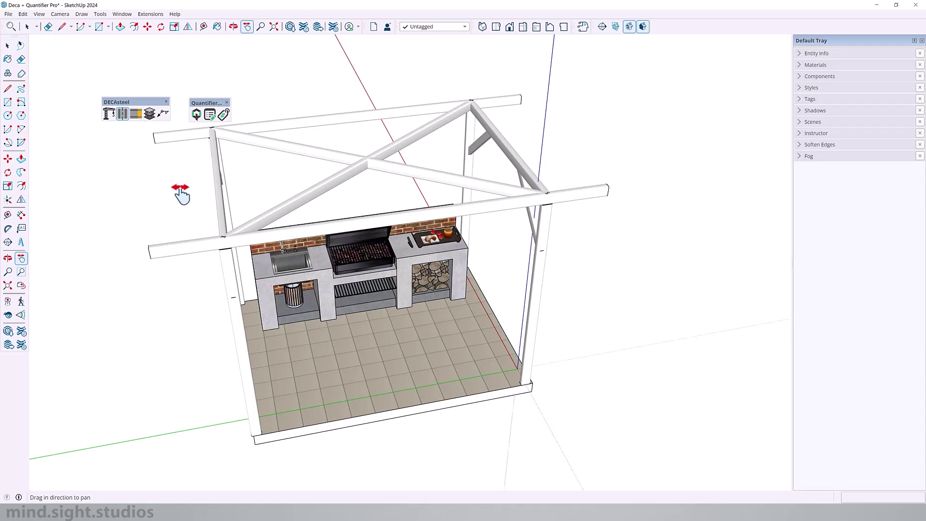
- Open the Quantifier Pro Component Report, which shows zero members and a $0.00 cost
left_click(196, 115)
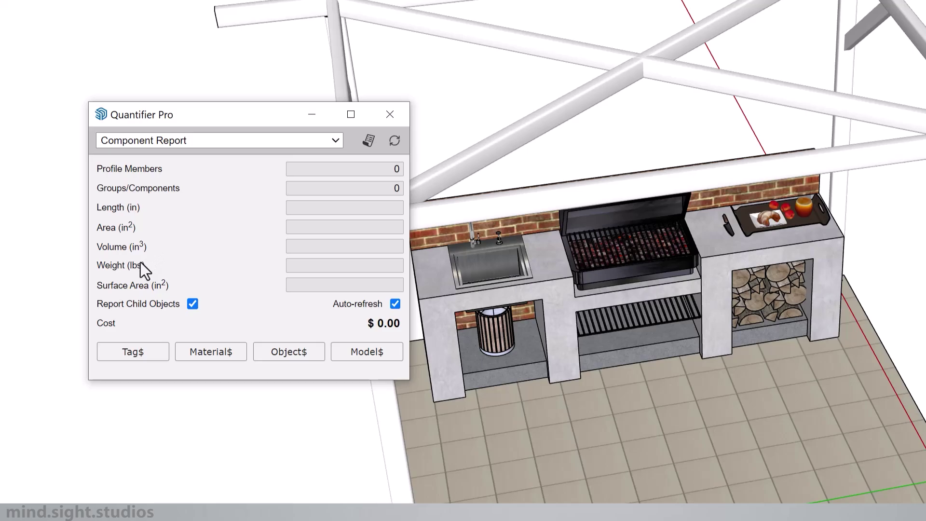
mouse_move(142, 261)
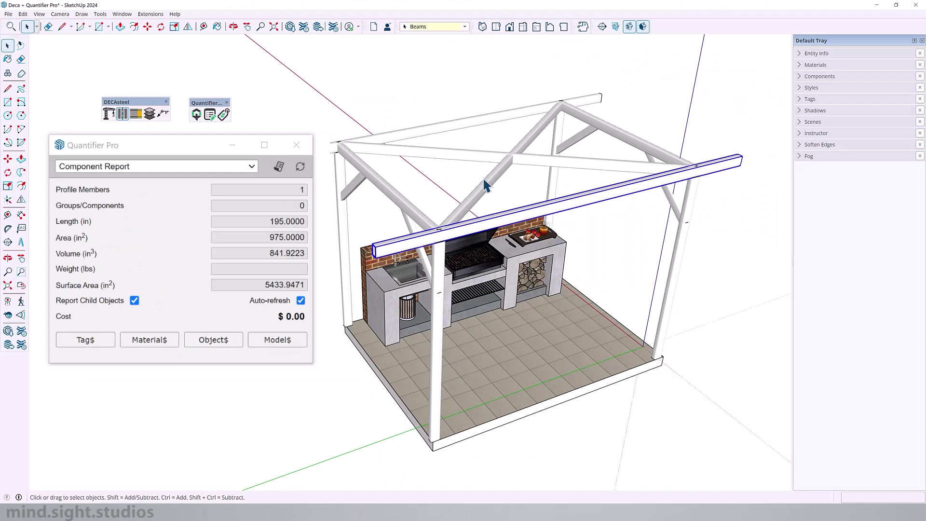
left_click(485, 184)
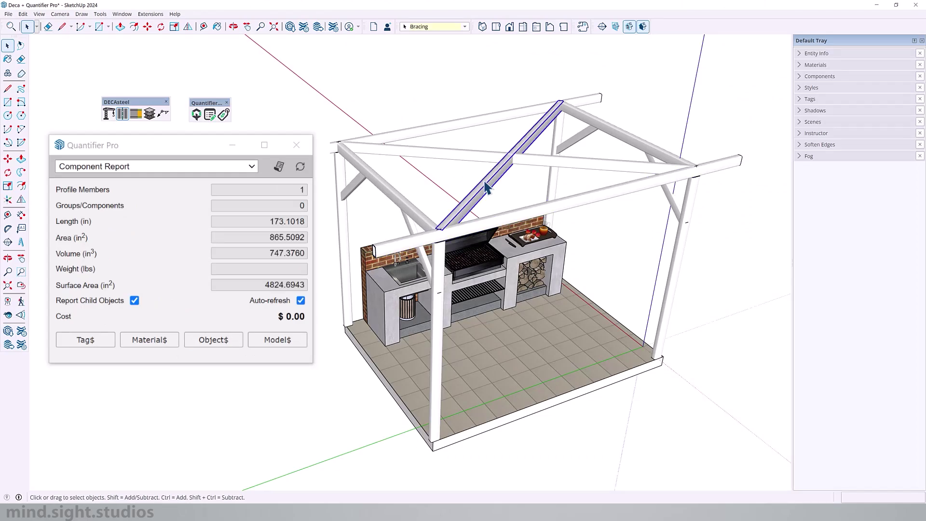
left_click(441, 150)
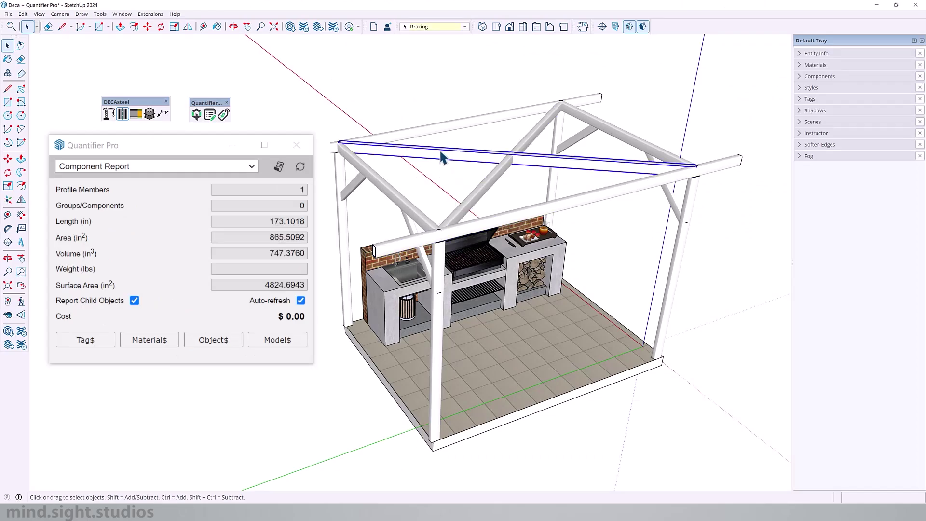
left_click(386, 196)
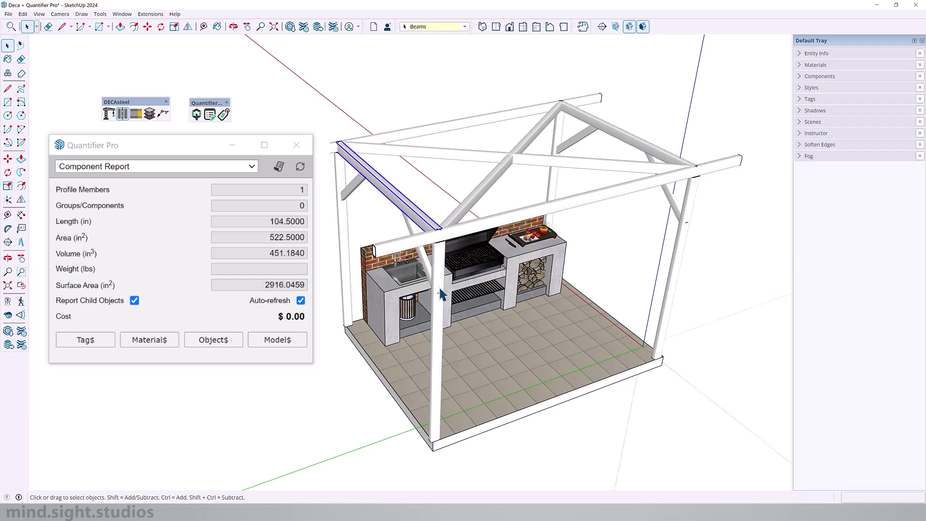
left_click(443, 327)
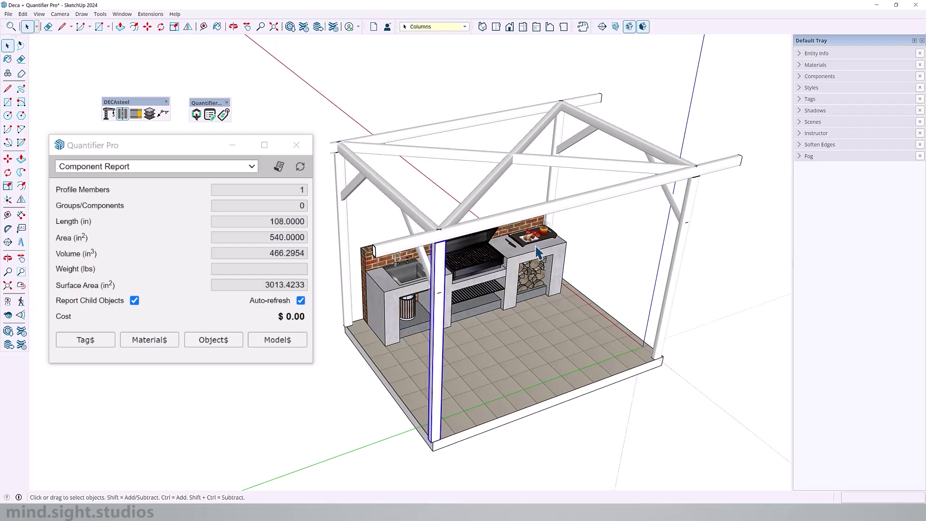
left_click(525, 223)
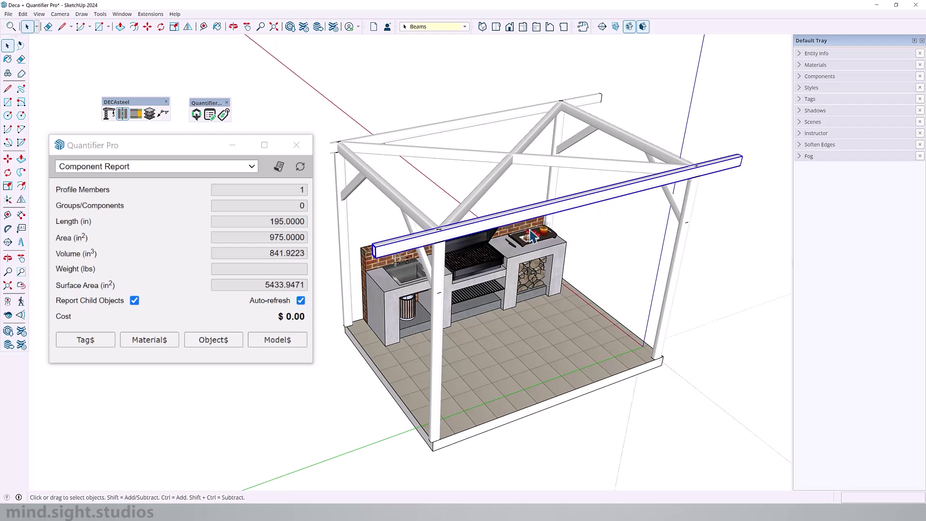
left_click(370, 268)
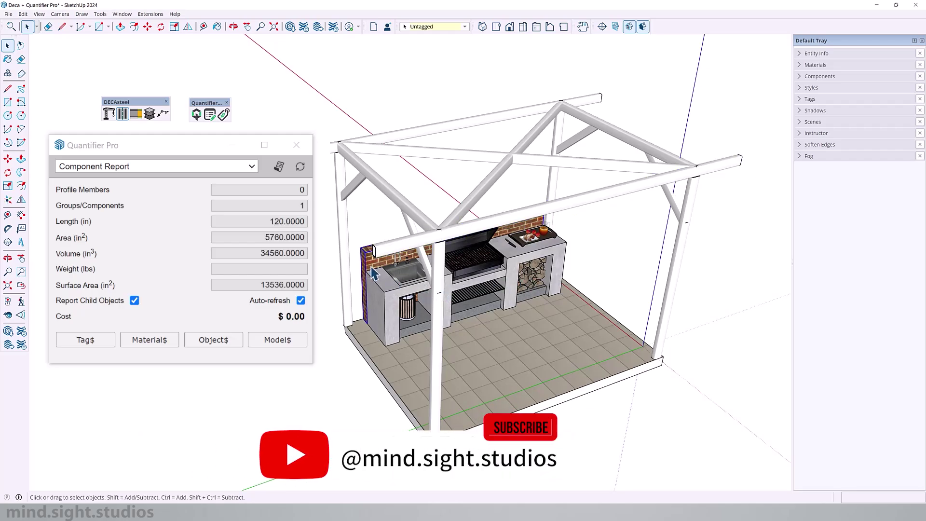
left_click(409, 362)
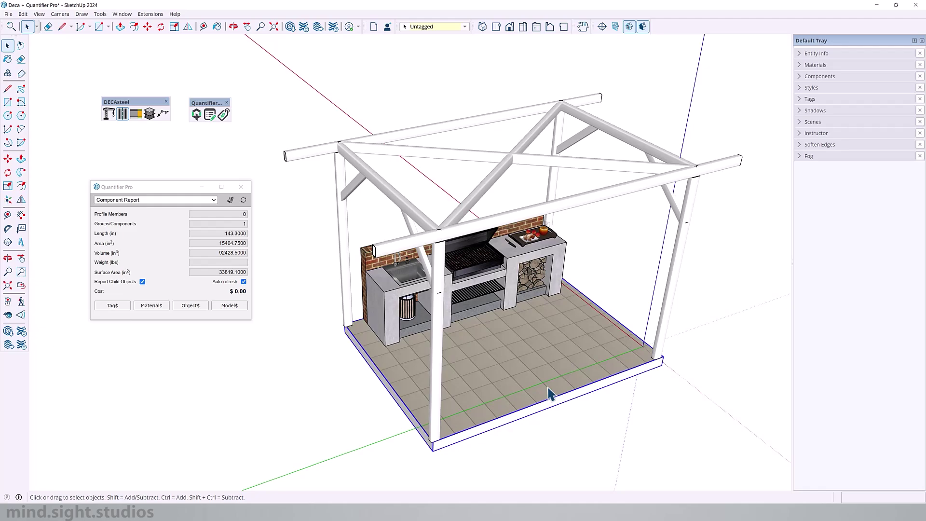
- In Report Settings, keep width and height in inches and report length in feet-inches
left_click(210, 115)
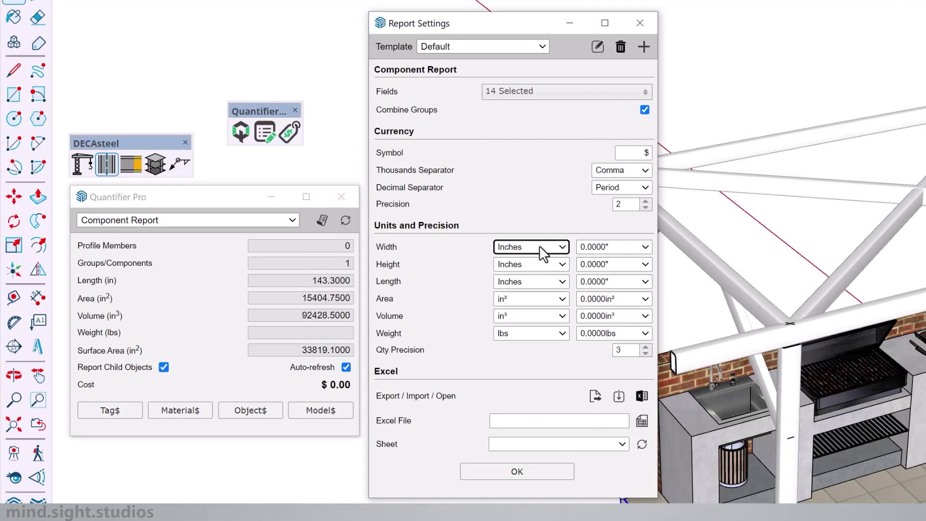
left_click(522, 249)
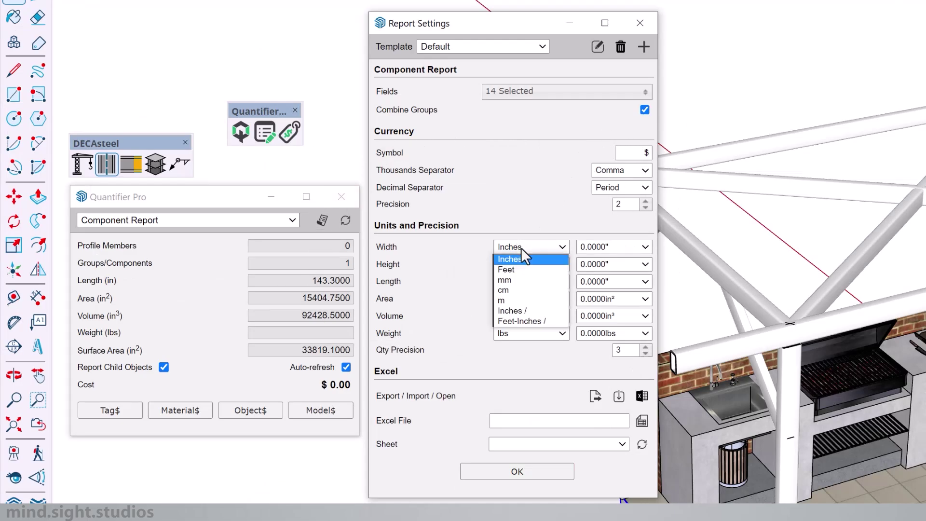
left_click(523, 255)
left_click(523, 264)
left_click(526, 263)
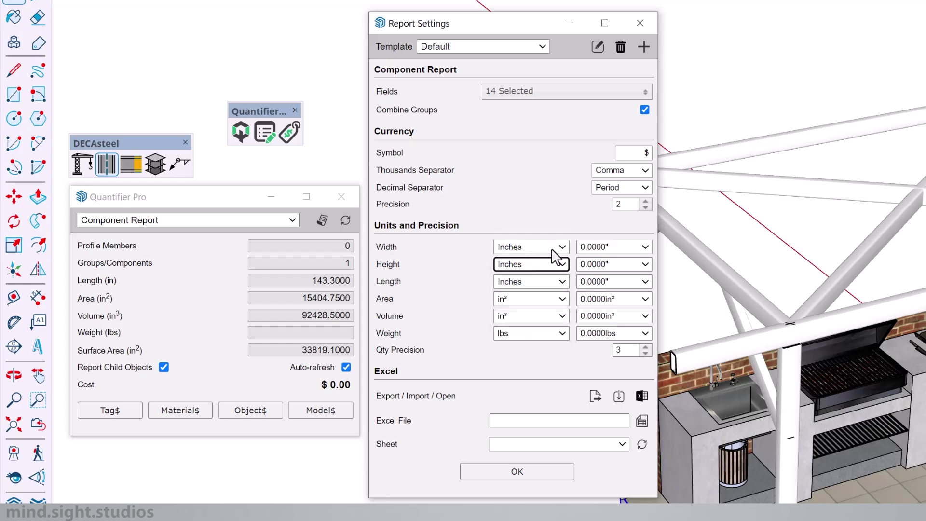
left_click(524, 280)
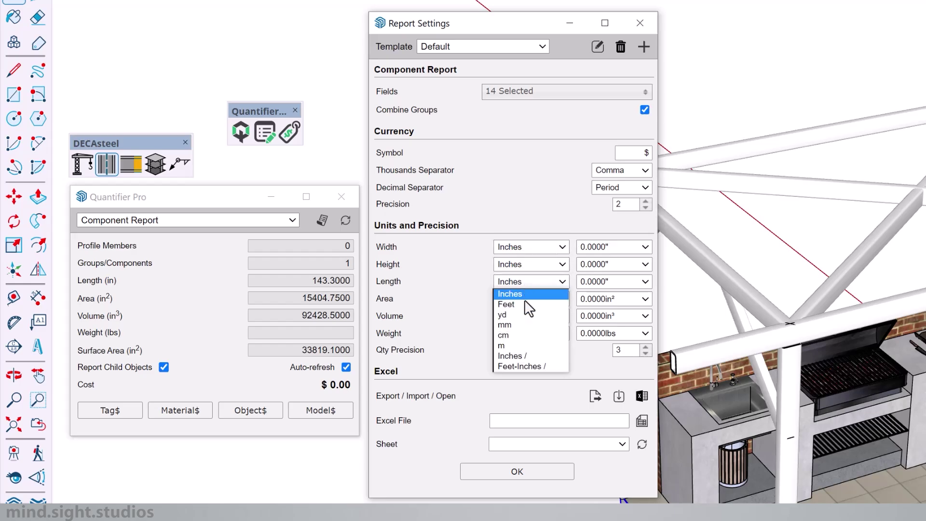
left_click(519, 364)
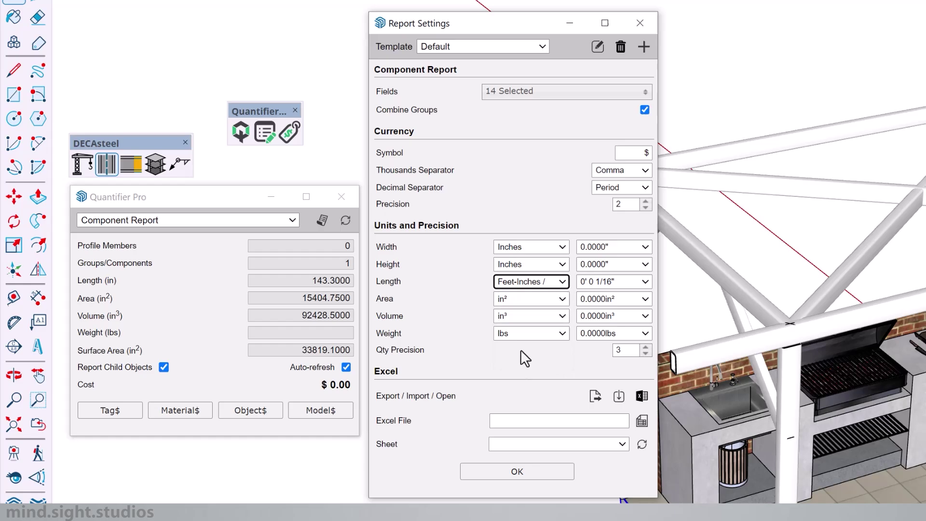
- Set area to ft², volume to m³, weight to kg and length precision to 1/2", then apply
left_click(531, 300)
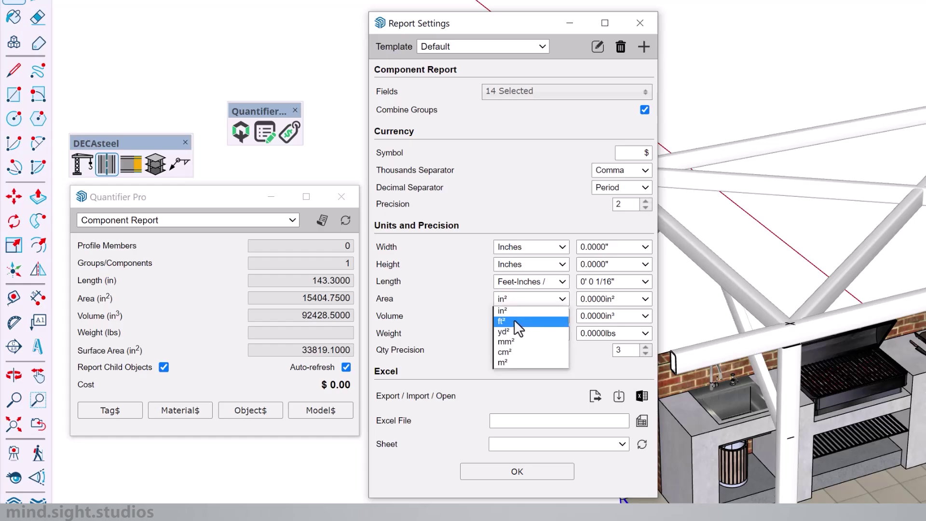
left_click(514, 321)
left_click(564, 316)
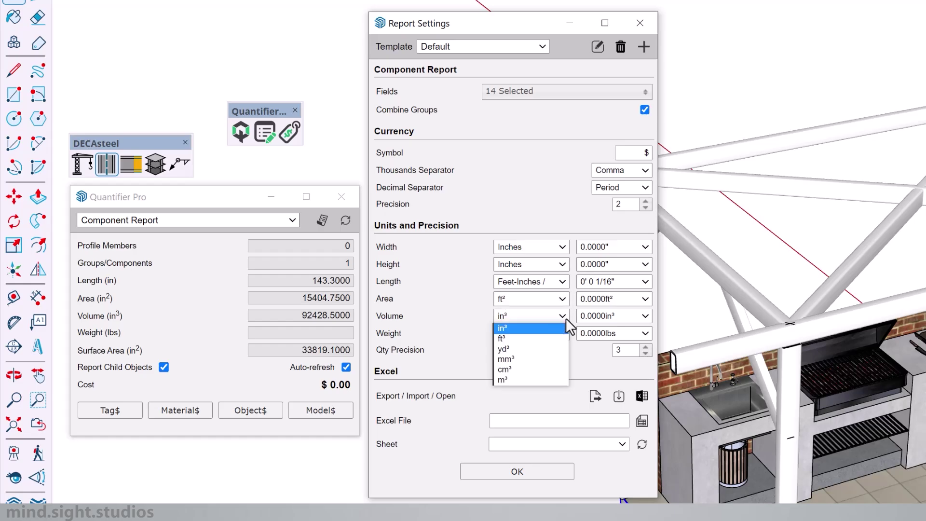
left_click(517, 380)
left_click(538, 334)
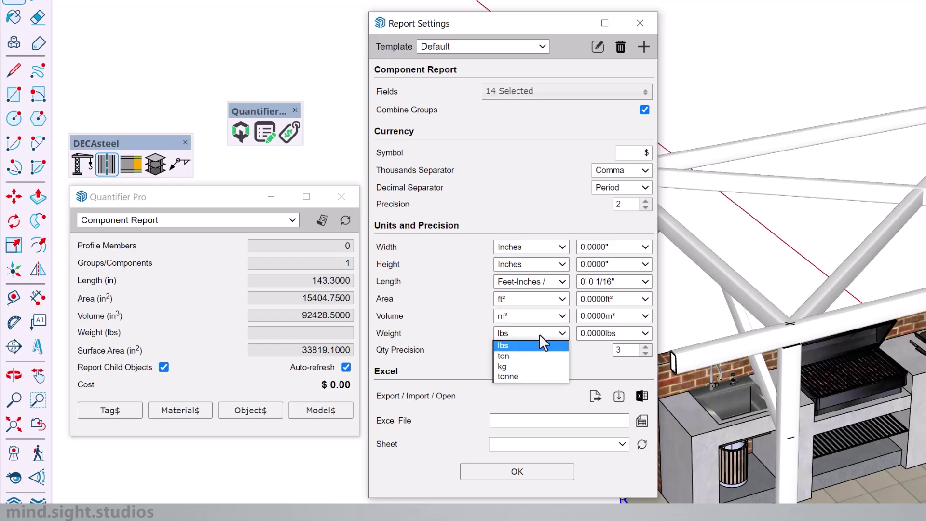
left_click(519, 365)
left_click(632, 282)
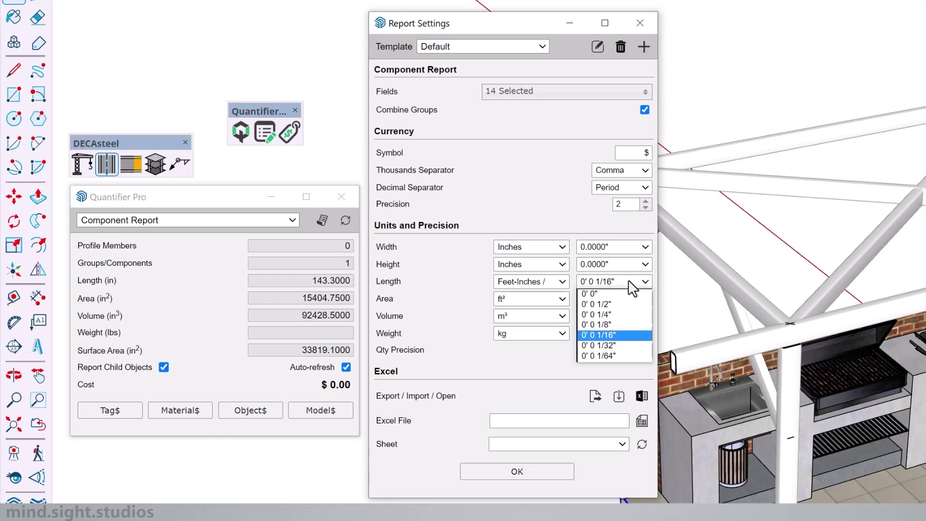
left_click(612, 304)
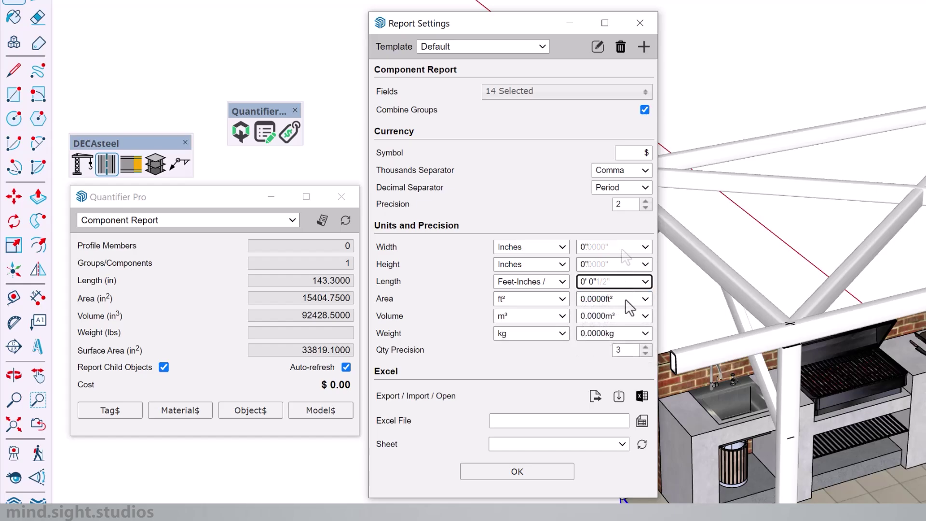
left_click(509, 473)
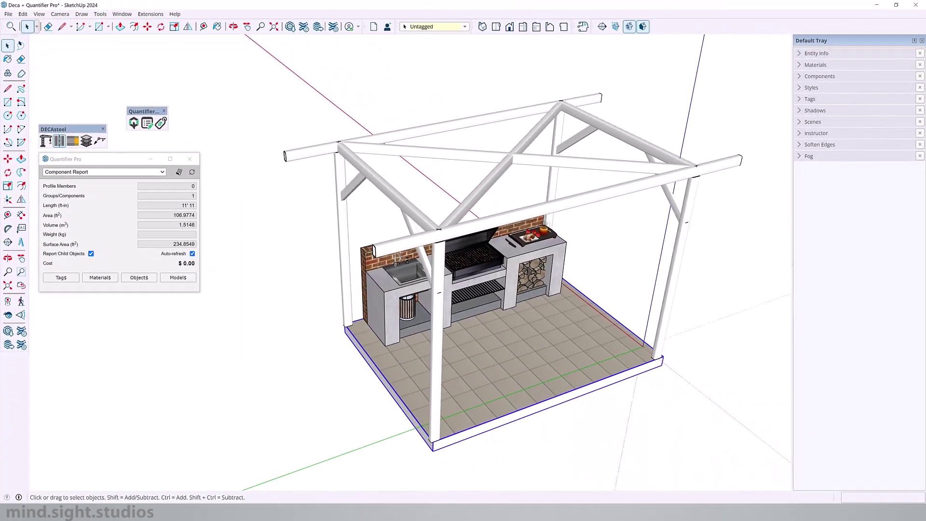
- Move the Quantifier Pro window aside, check the empty Weight field, and clear the column selection
left_click_drag(109, 158, 130, 179)
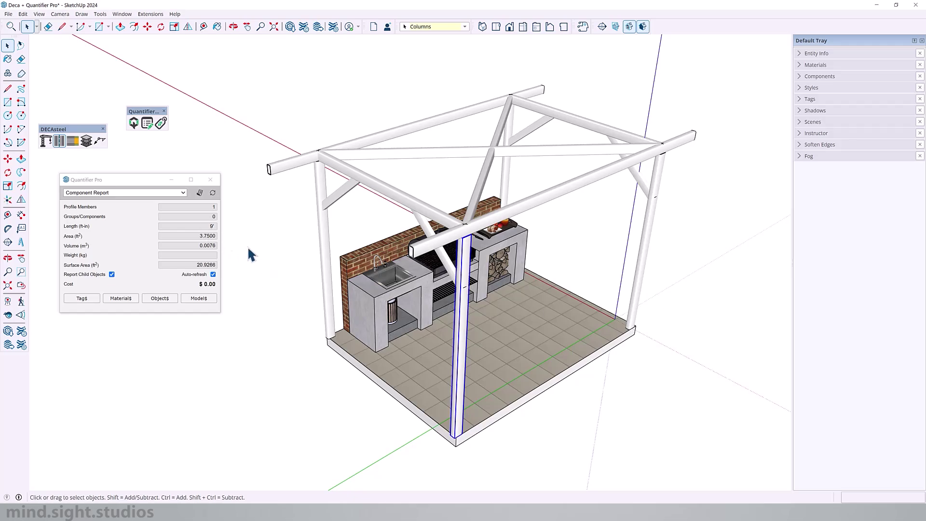
left_click(188, 254)
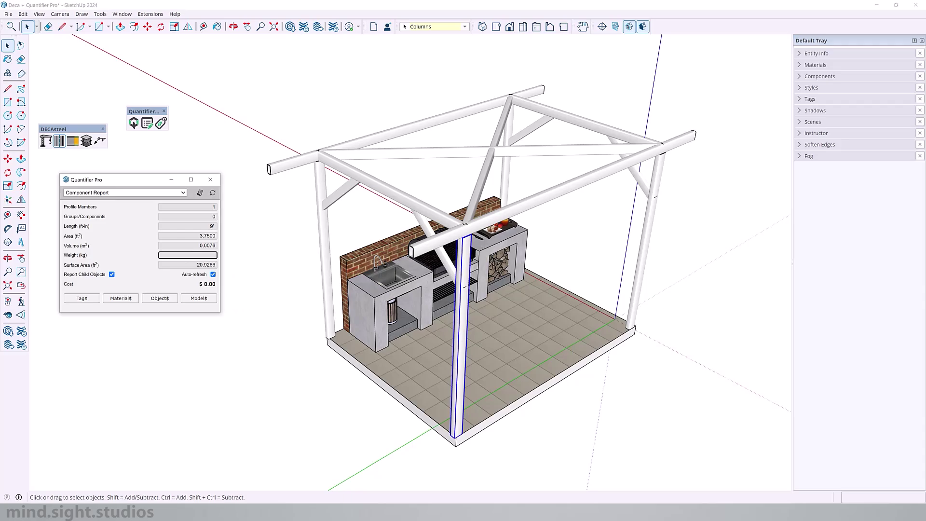
left_click(424, 183)
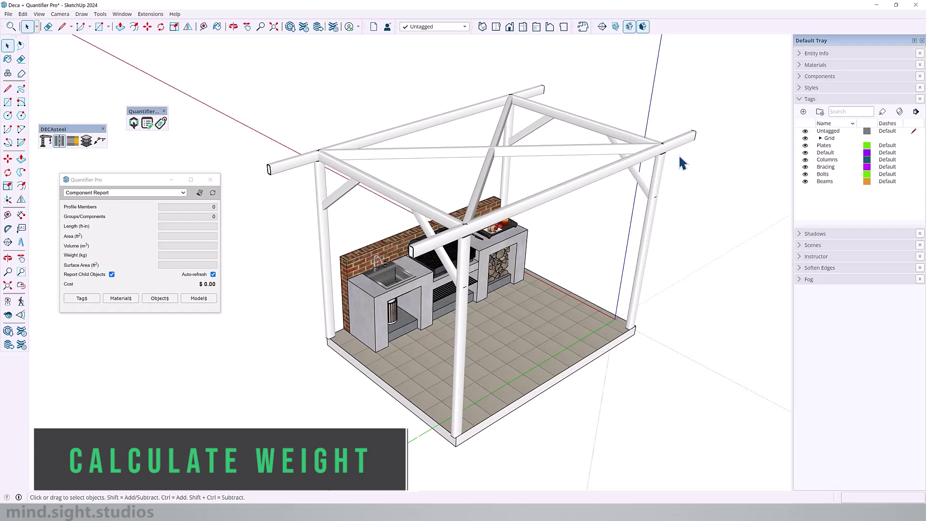
- Colour the model by tag, then select a top brace and a front column to check their quantities
middle_click_drag(678, 154, 656, 157)
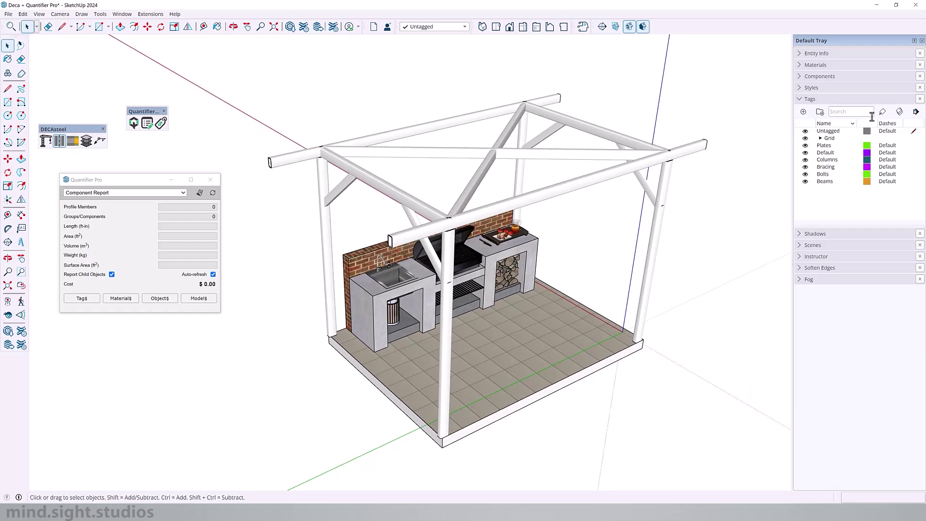
left_click(899, 111)
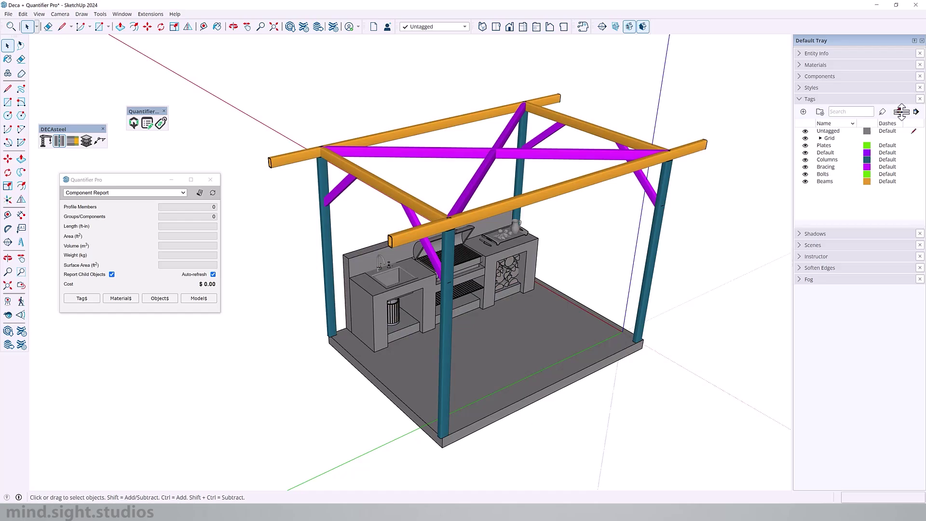
left_click(501, 152)
middle_click_drag(501, 151, 485, 228)
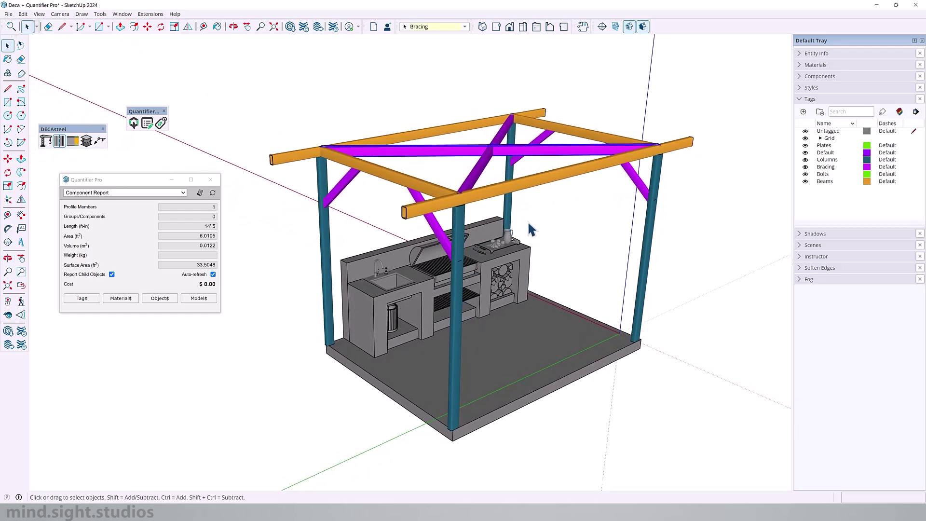
left_click(465, 223)
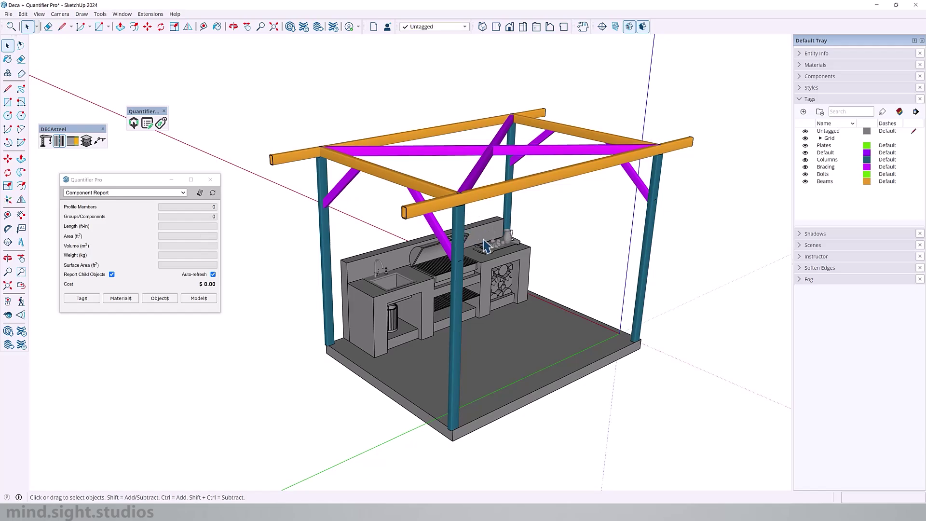
left_click(465, 221)
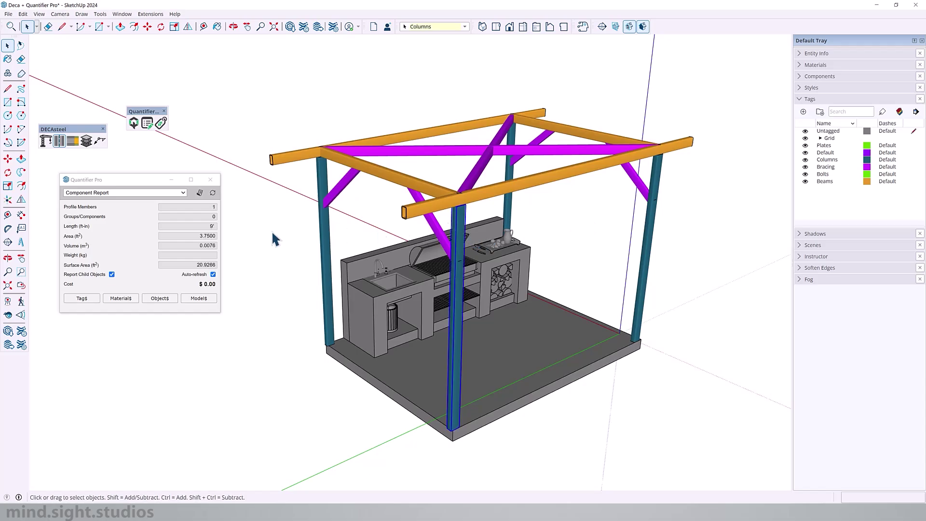
- Give the Columns tag a 7850 kg/m3 density, then select a column to see its 59.9835 kg weight
left_click(82, 299)
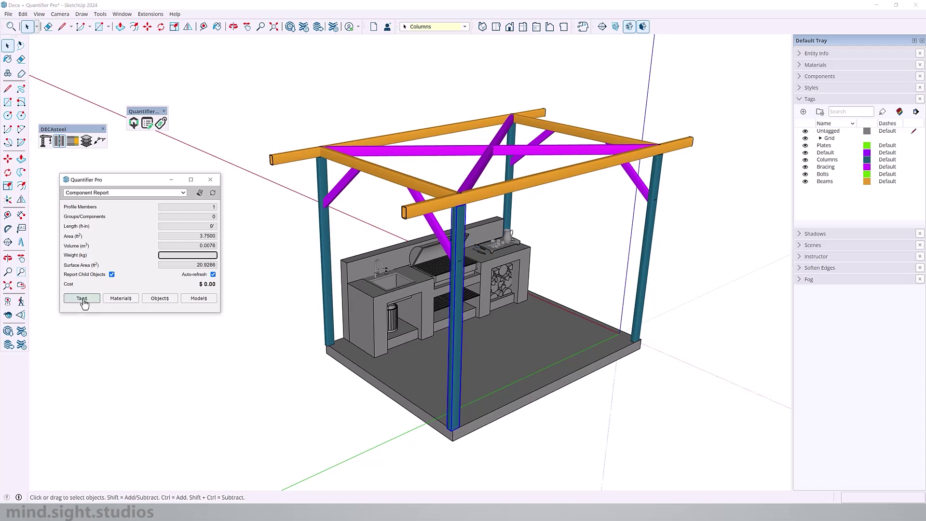
left_click(420, 191)
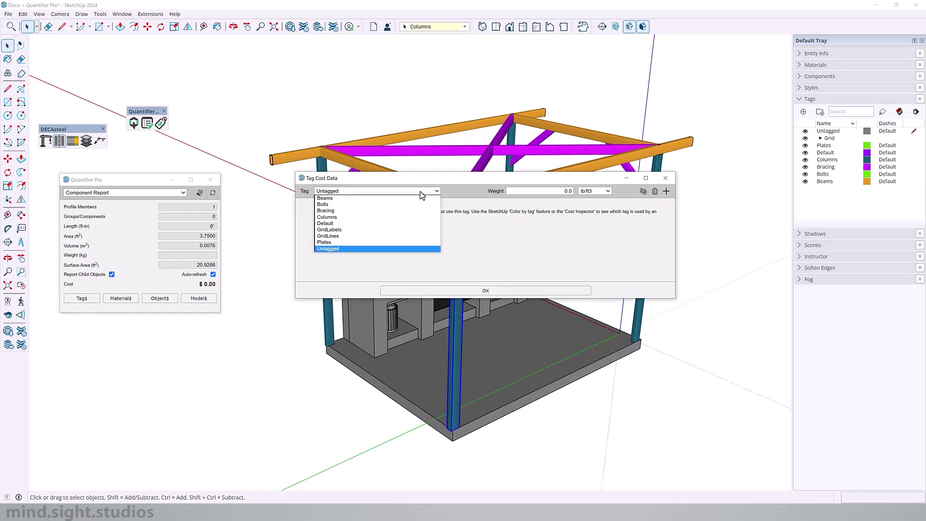
left_click(371, 216)
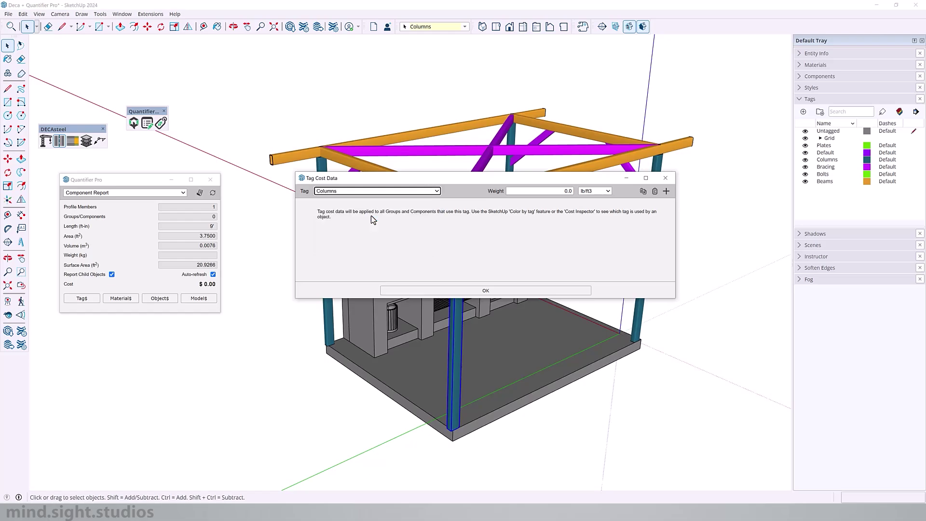
left_click(604, 192)
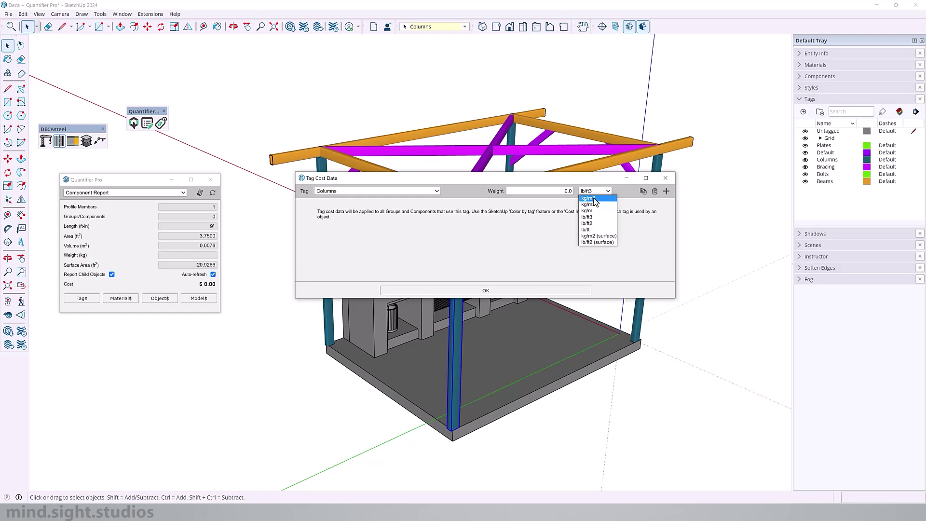
left_click(589, 198)
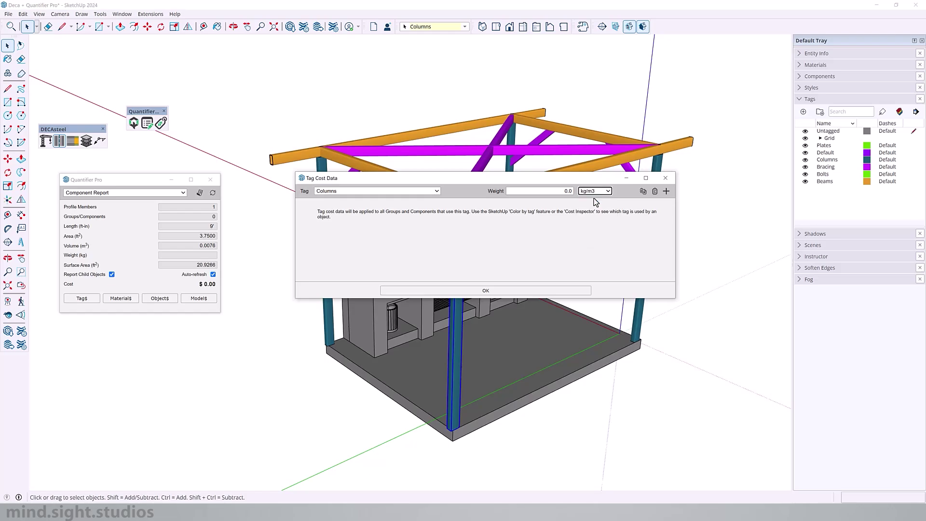
left_click(535, 191)
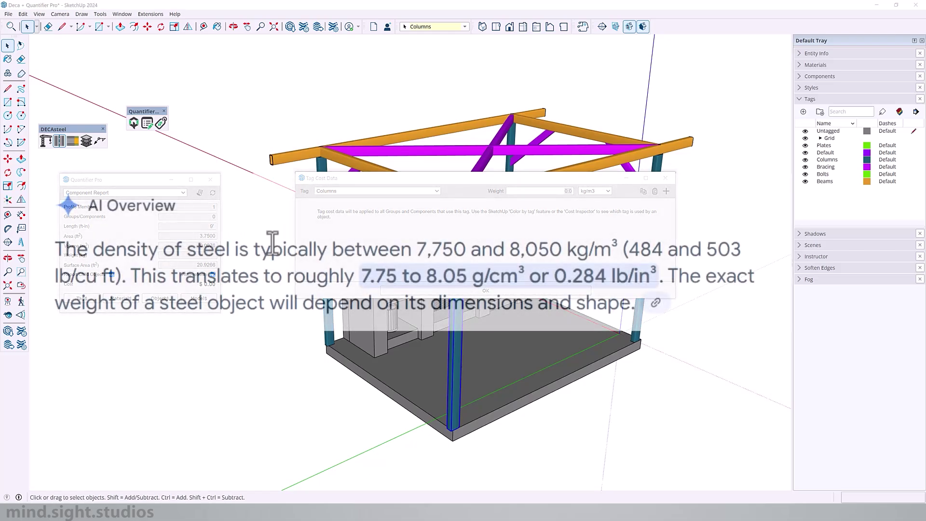
left_click_drag(416, 249, 621, 251)
left_click(738, 324)
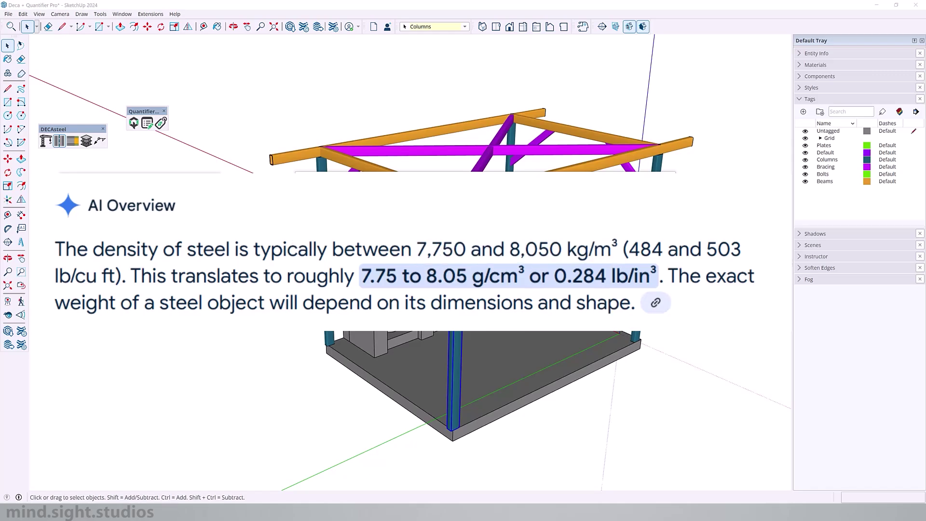
type("78")
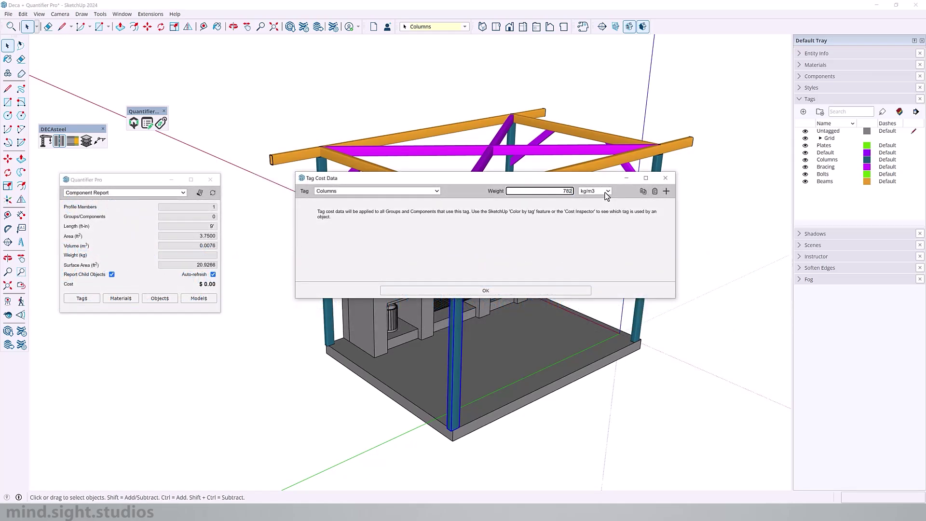
type("50")
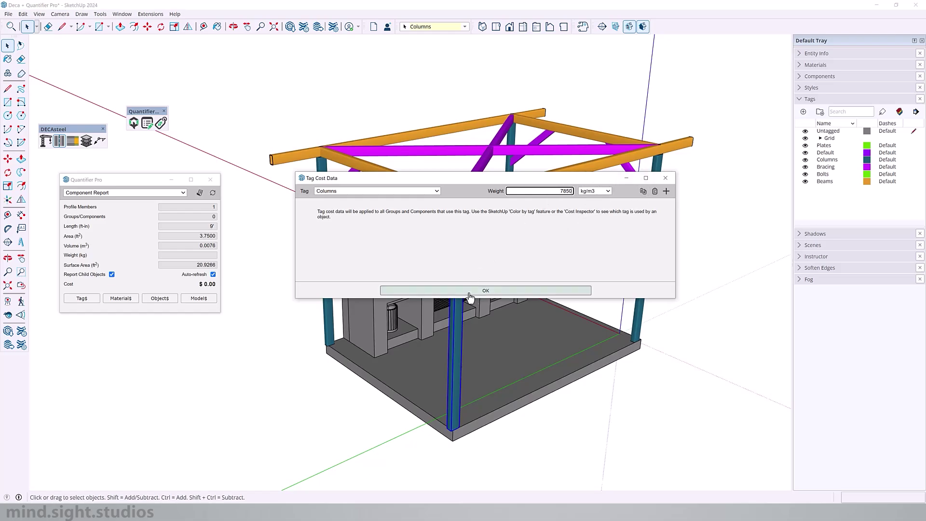
left_click(472, 292)
left_click(582, 234)
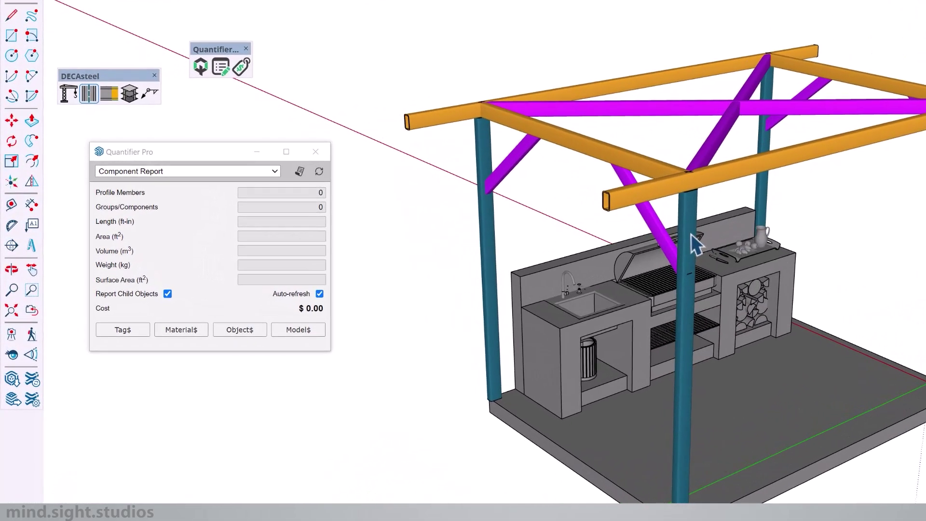
left_click(691, 233)
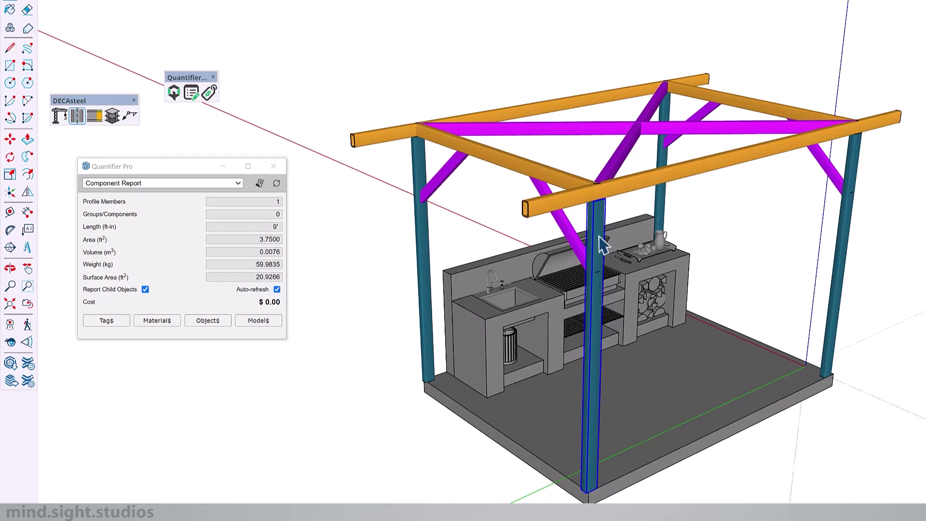
- Add the other three columns to total their weight, then select the short 3' 7" lower brace
left_click(842, 243, "ctrl")
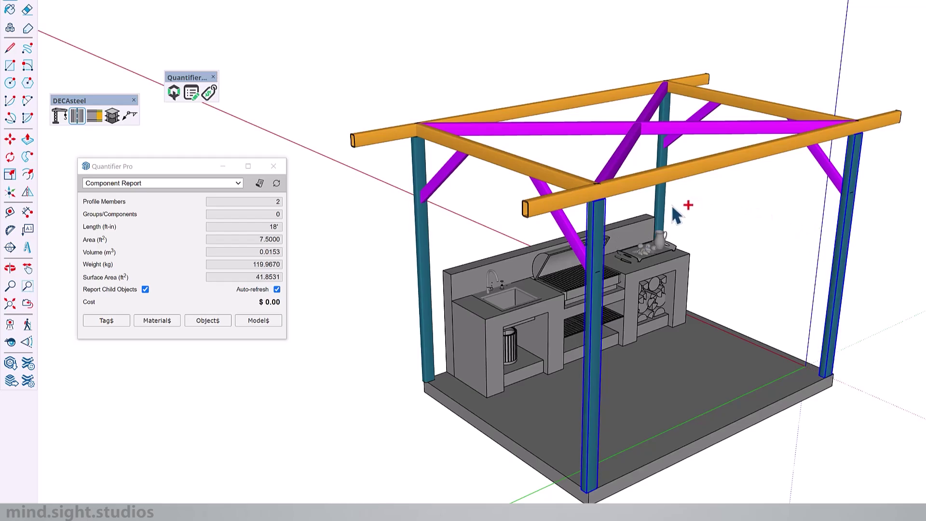
left_click(668, 205, "ctrl")
left_click(381, 226, "ctrl")
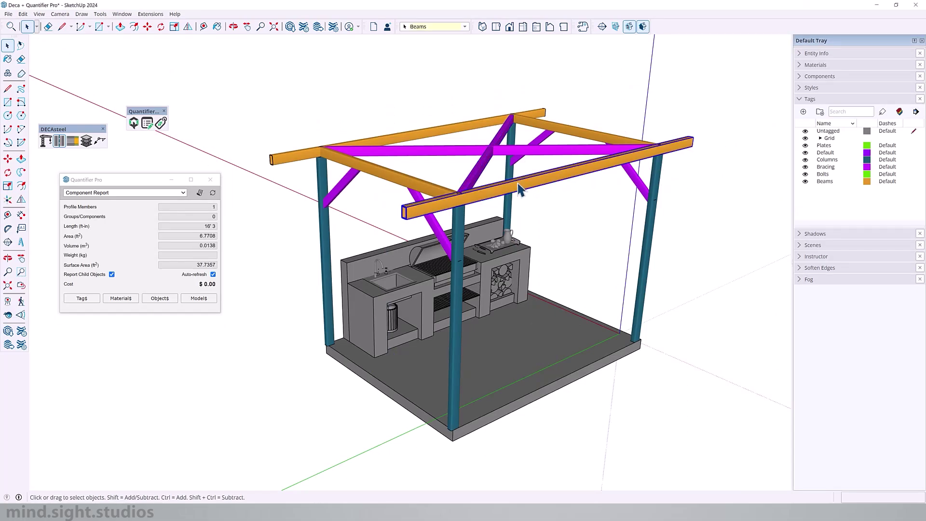
left_click(437, 233)
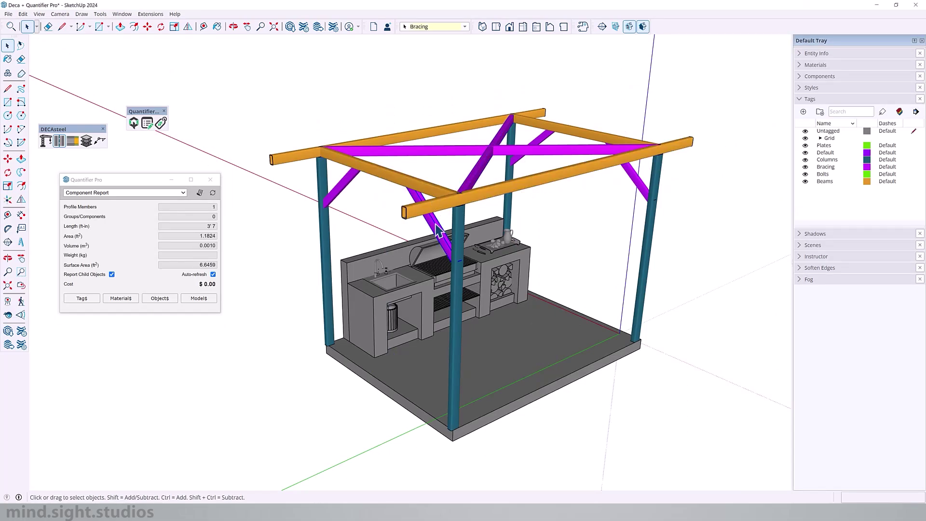
- Set the Bracing tag's density to 7850 kg/m3 in Tag Cost Data
left_click(427, 207)
left_click(81, 298)
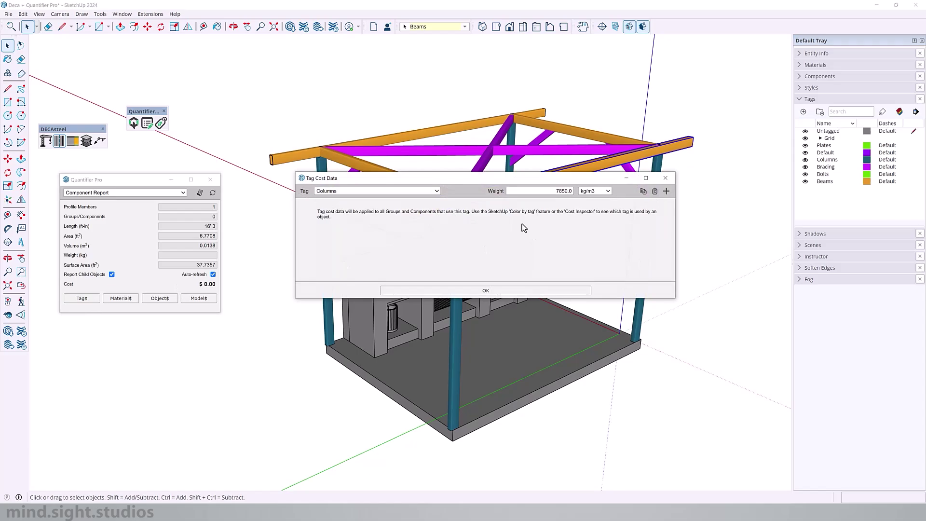
left_click(399, 191)
left_click(345, 211)
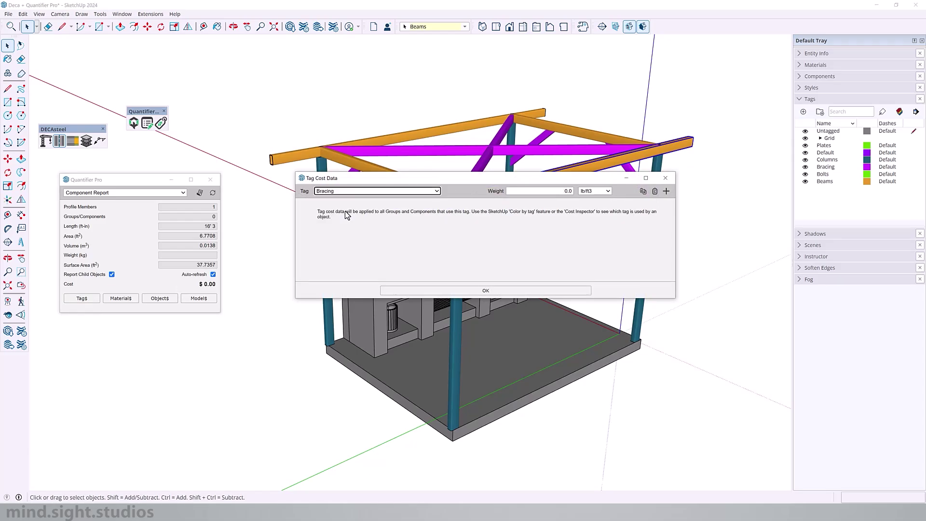
left_click(540, 191)
type("7850")
left_click(594, 191)
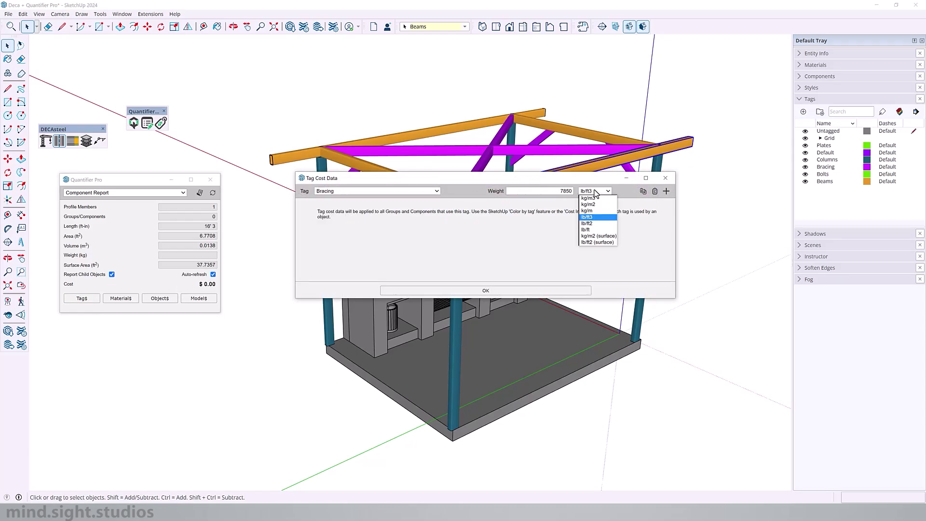
left_click(600, 204)
left_click(526, 291)
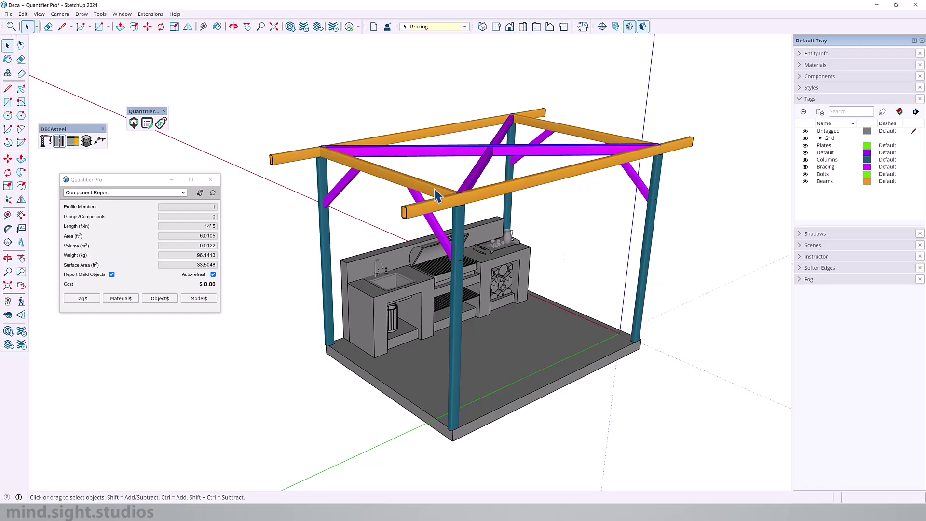
- Set the Beams tag's density to 7850 kg/m3 in Tag Cost Data
left_click(384, 181)
left_click(82, 298)
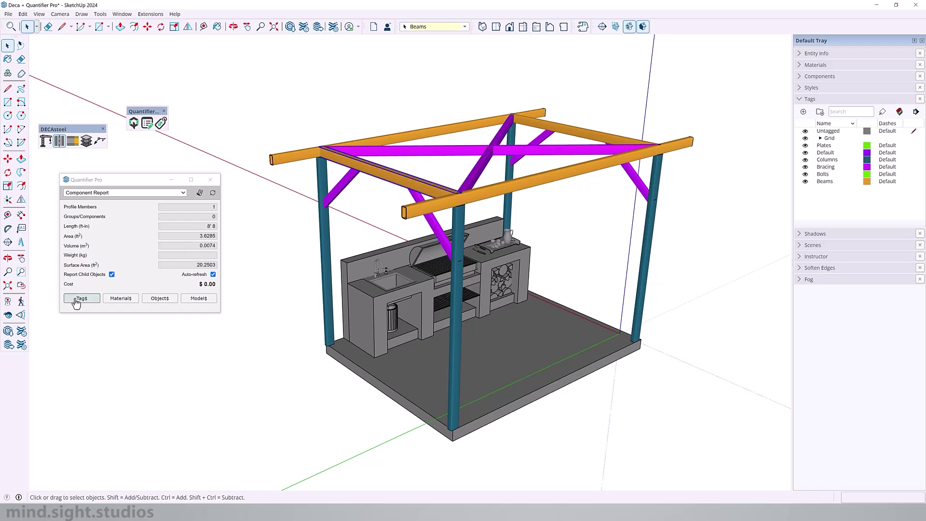
left_click(390, 191)
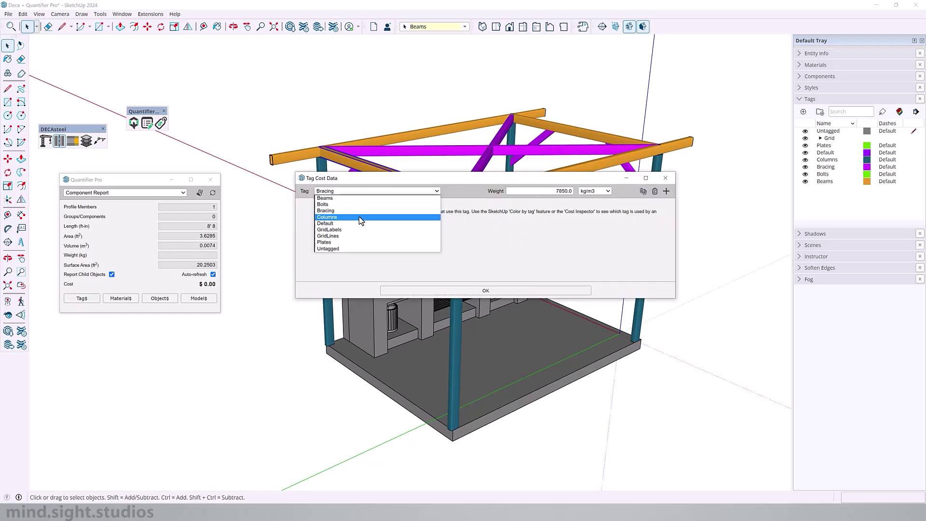
left_click(347, 198)
left_click(540, 191)
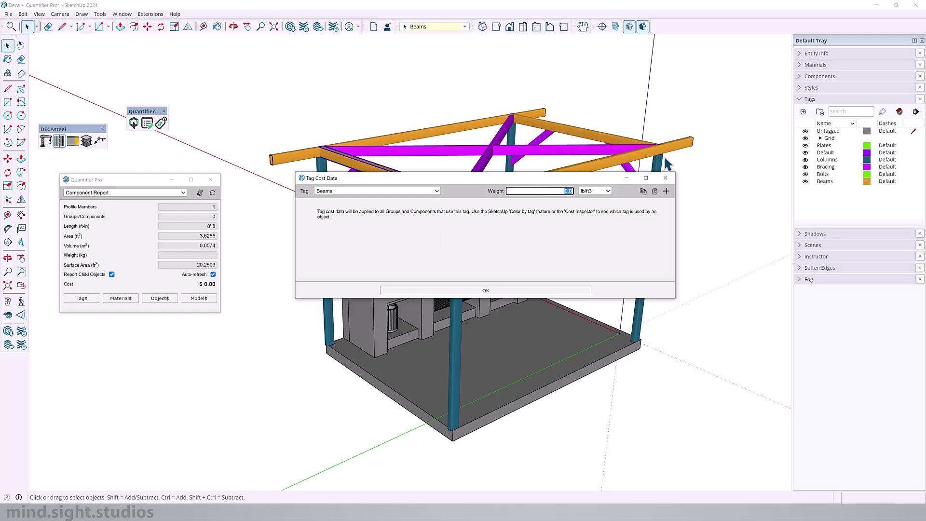
type("7850")
left_click(594, 191)
left_click(593, 207)
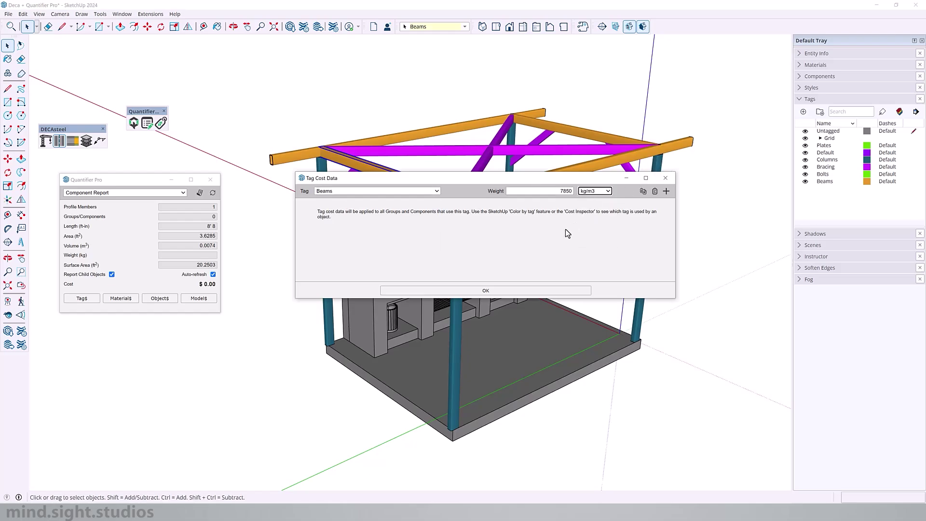
left_click(486, 290)
- Select the front beam to confirm its 108.3036 kg weight, then clear the selection
left_click(519, 187)
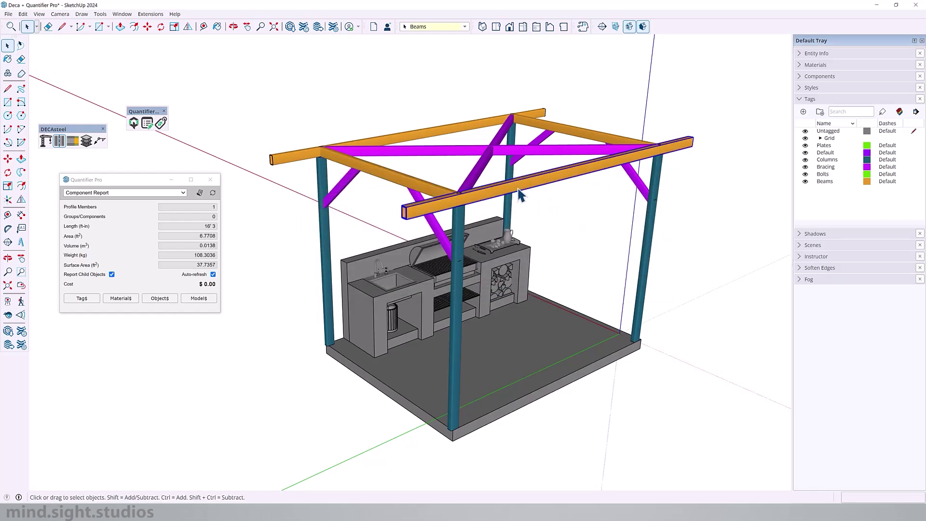
key("ctrl+t")
middle_click_drag(428, 192, 524, 146)
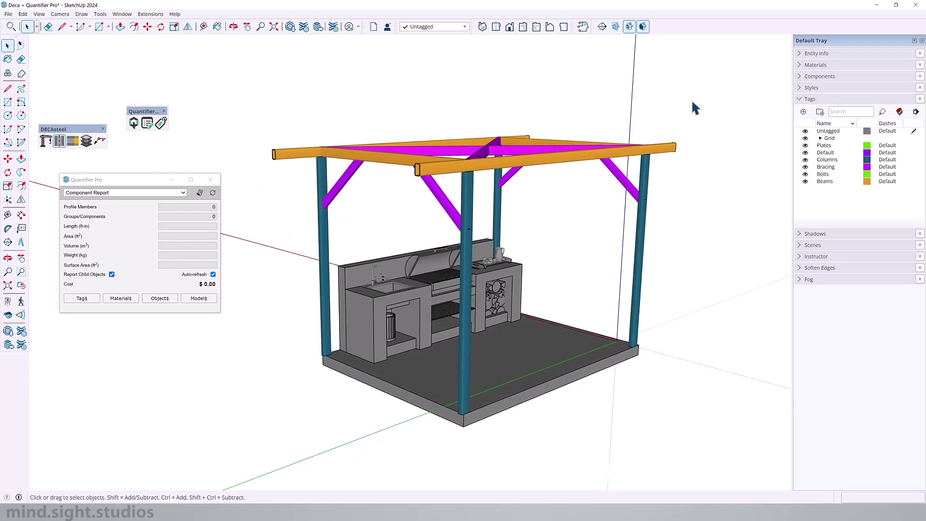
left_click_drag(711, 84, 268, 238)
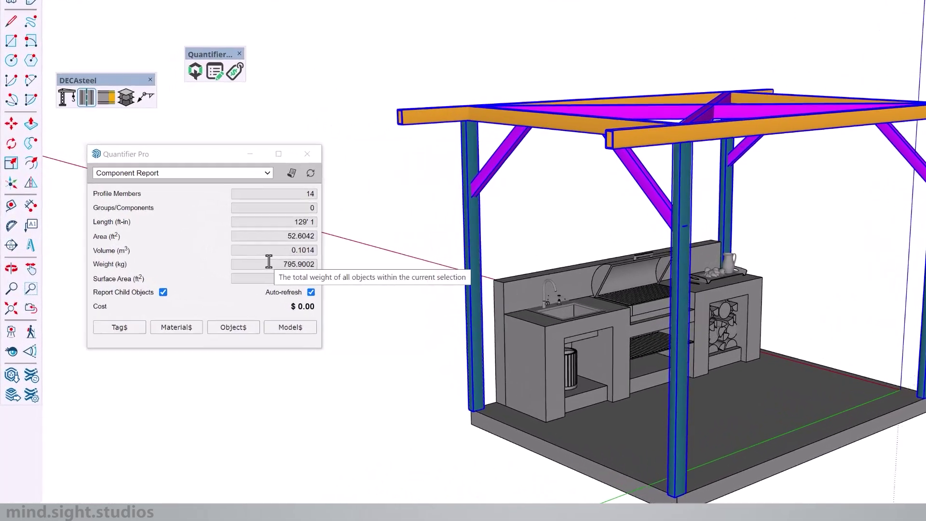
double_click(188, 254)
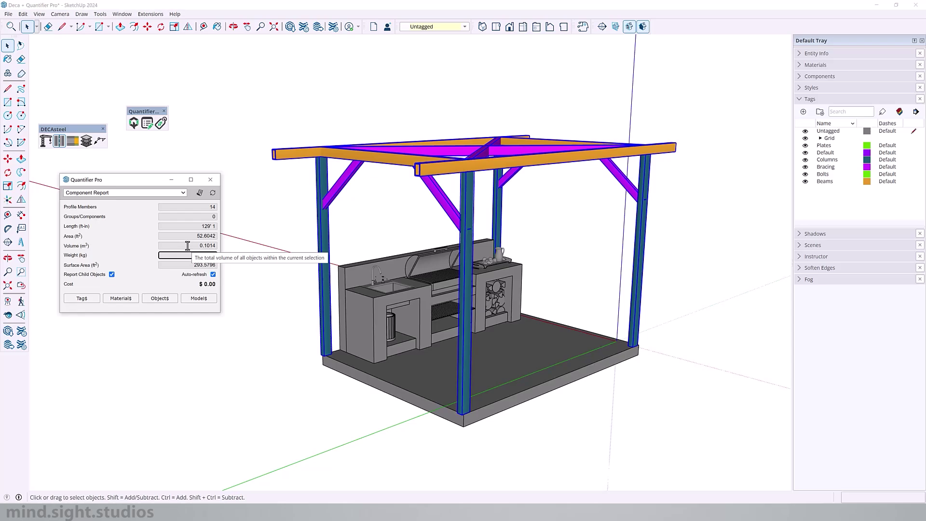
- Hide the Bolts, Bracing and Columns tags and select all four beams
left_click(688, 245)
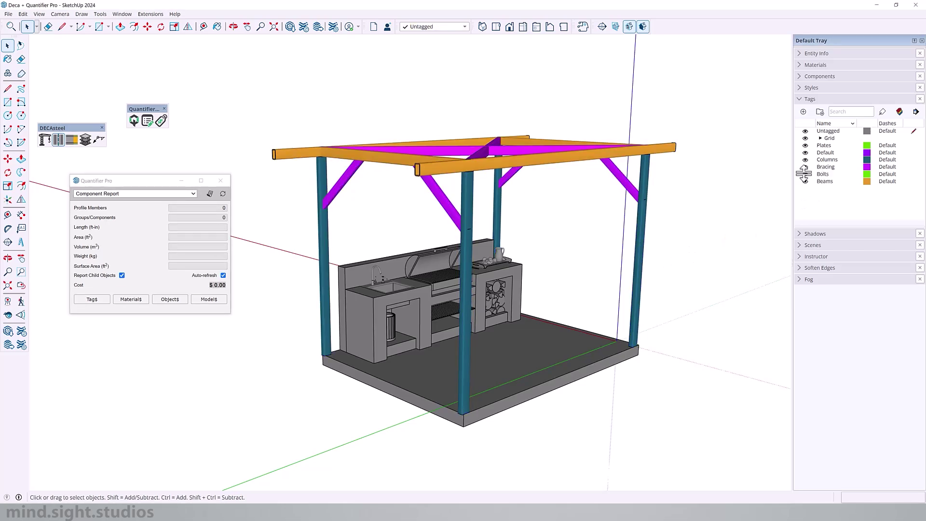
left_click_drag(806, 174, 805, 153)
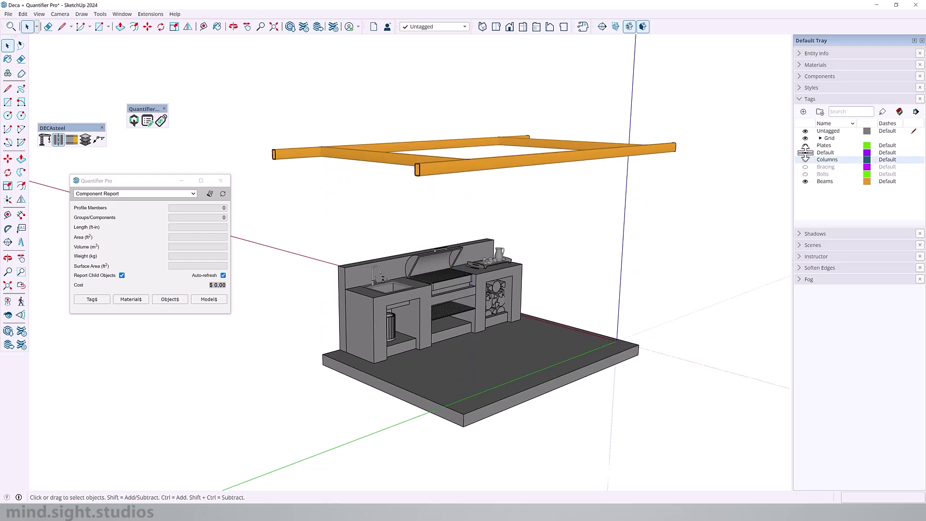
left_click(448, 151)
middle_click_drag(449, 151, 504, 162)
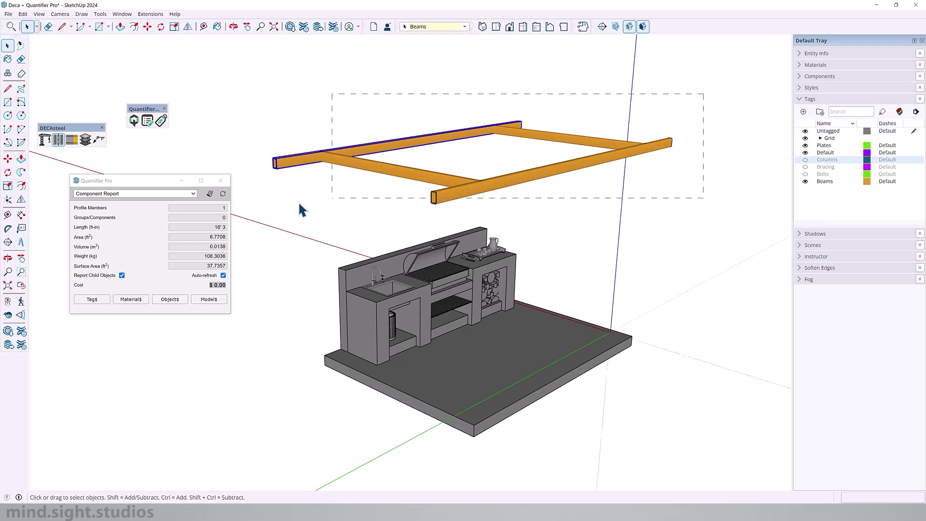
left_click_drag(298, 208, 299, 205)
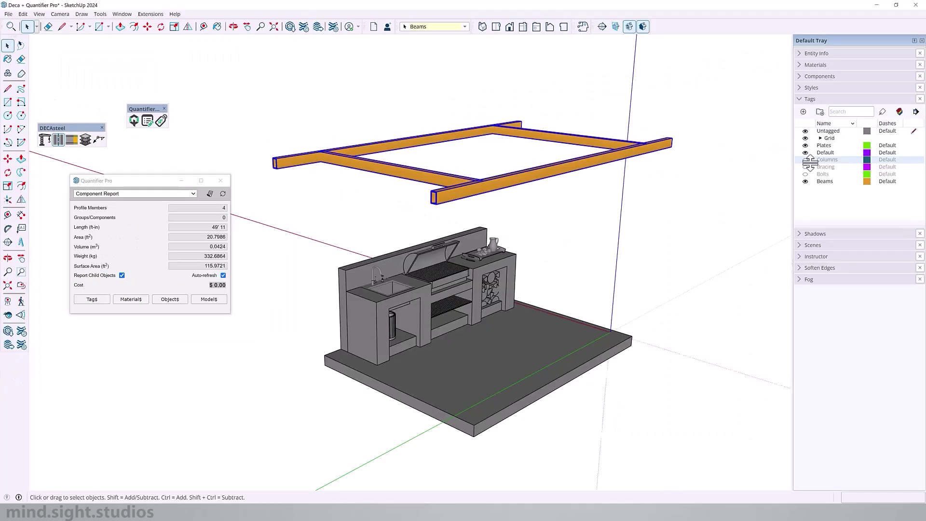
- Show the Columns tag, hide Beams, and select all four columns
left_click(805, 160)
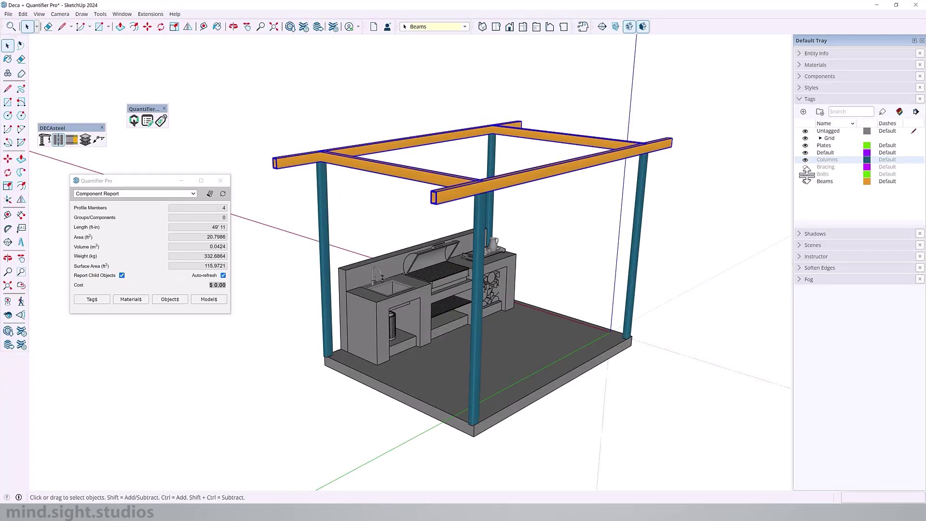
left_click(805, 181)
left_click_drag(666, 115, 338, 198)
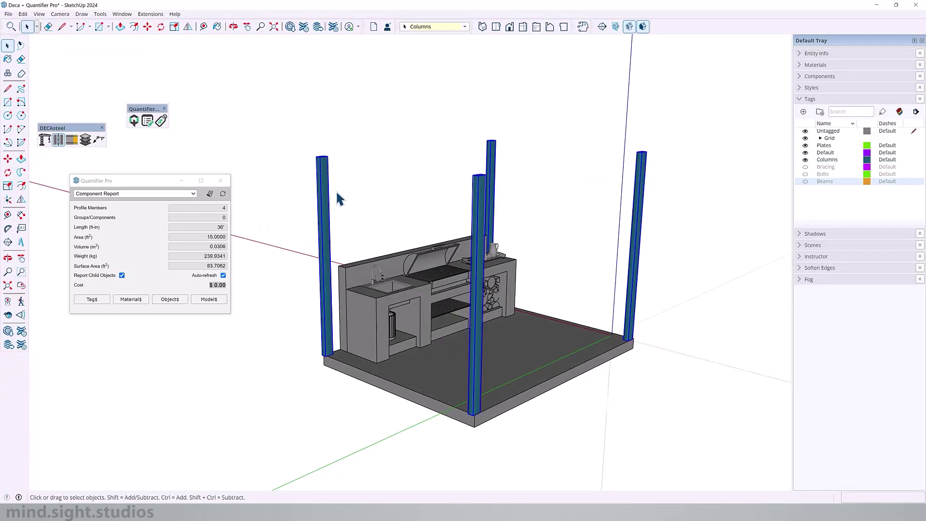
- Hide Columns, show Bracing, and select all six magenta braces
left_click(805, 159)
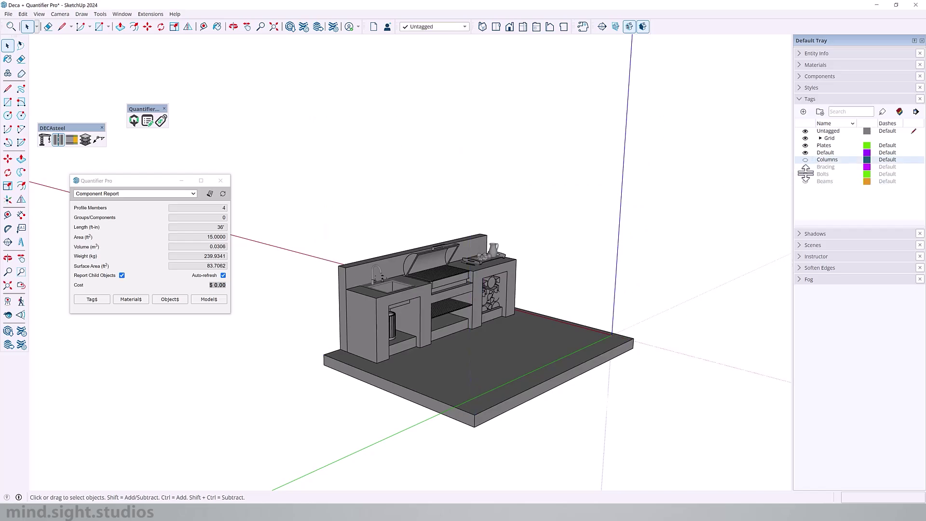
left_click(805, 167)
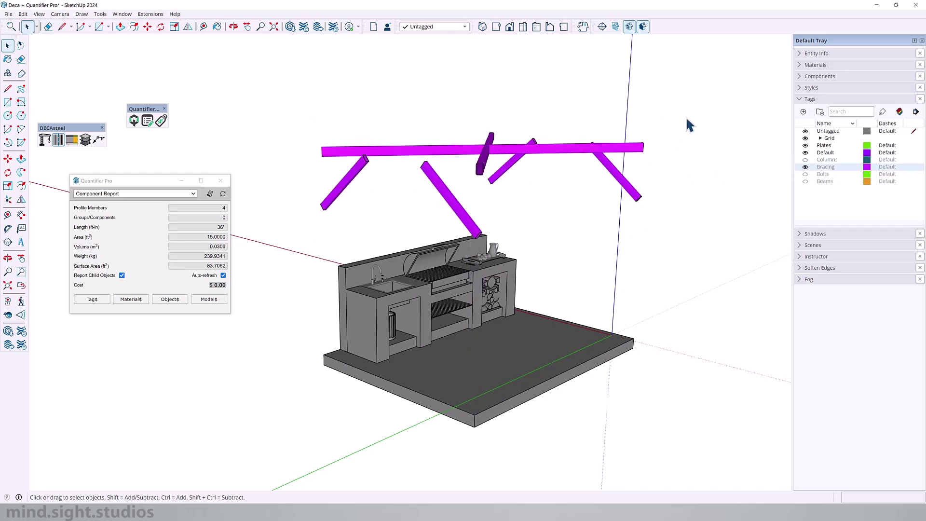
middle_click_drag(688, 124, 569, 151)
left_click_drag(663, 121, 310, 203)
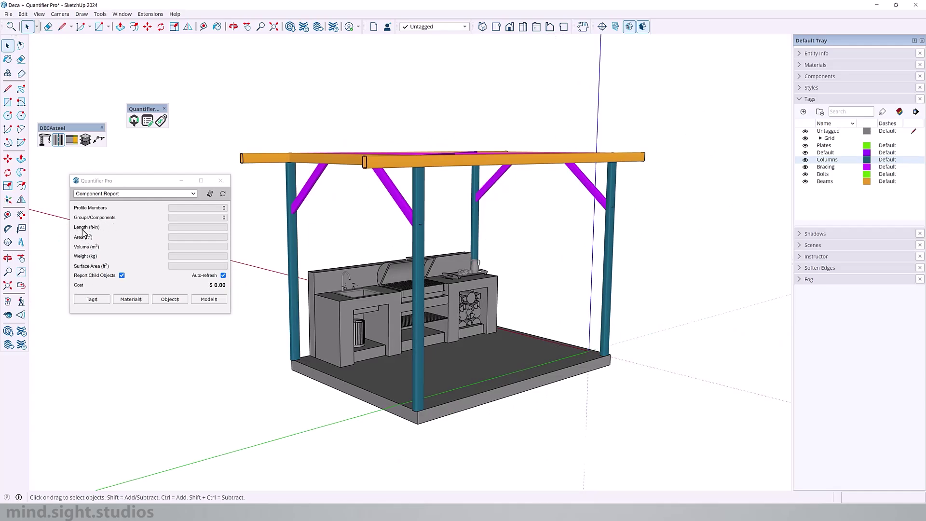
mouse_move(83, 233)
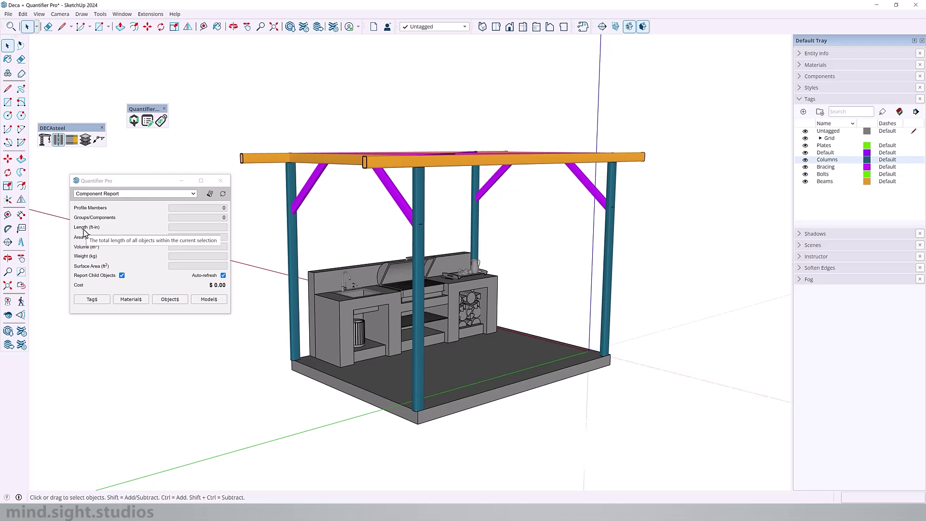
middle_click_drag(457, 170, 439, 192)
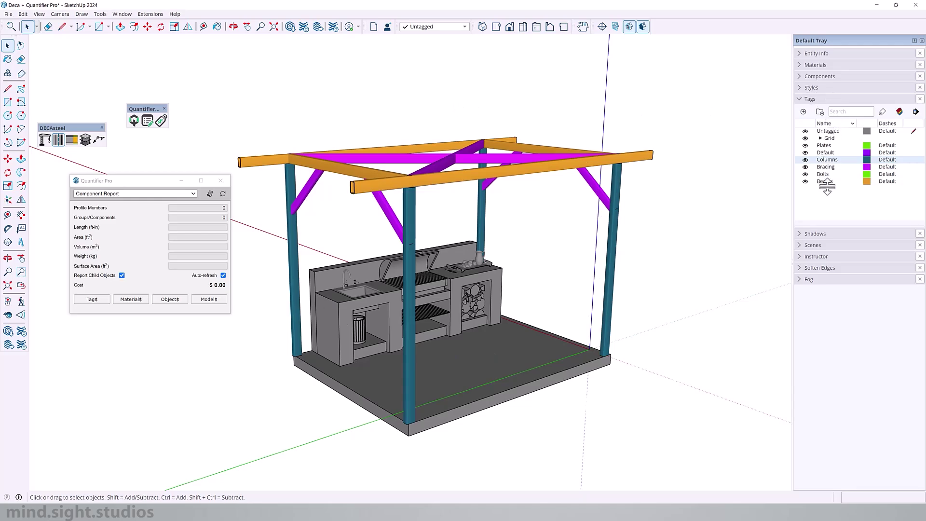
left_click(94, 302)
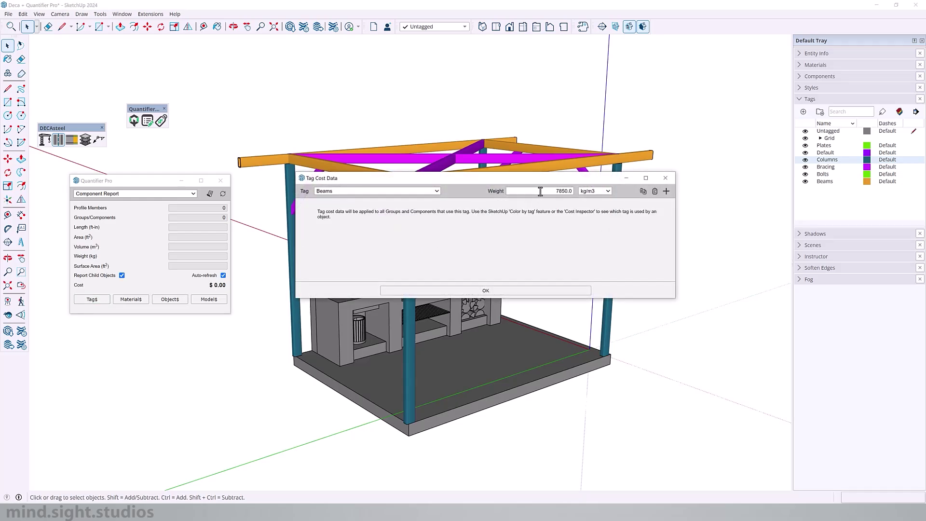
double_click(540, 191)
left_click(666, 177)
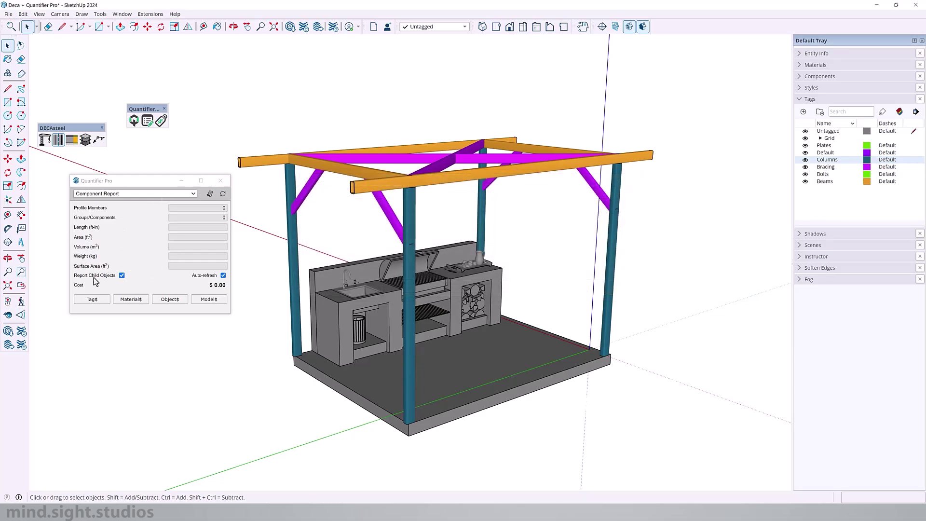
mouse_move(410, 166)
middle_mouse_down()
mouse_move(423, 161)
mouse_move(420, 169)
middle_mouse_up()
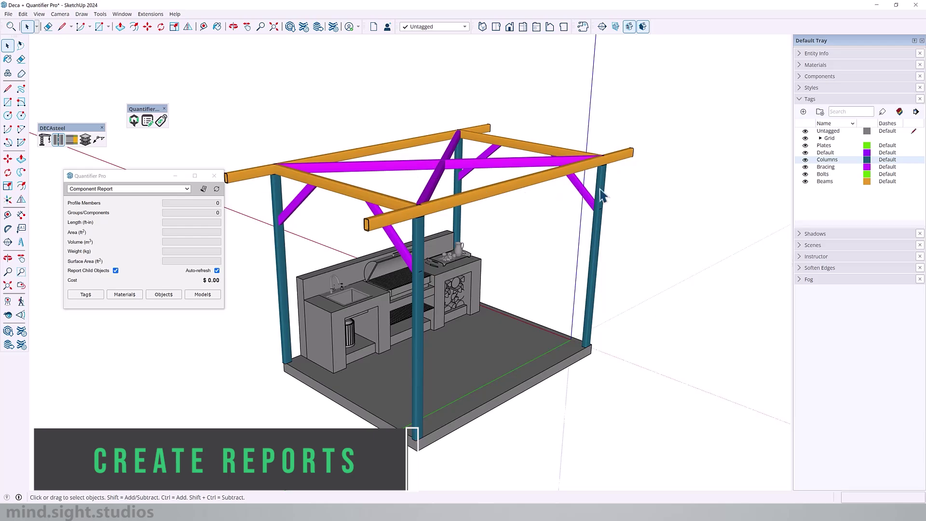
- Generate a Component Report of the gazebo's tagged groups and shrink its window to uncover the tags
scroll(679, 187, "down", 3)
scroll(478, 239, "up", 3)
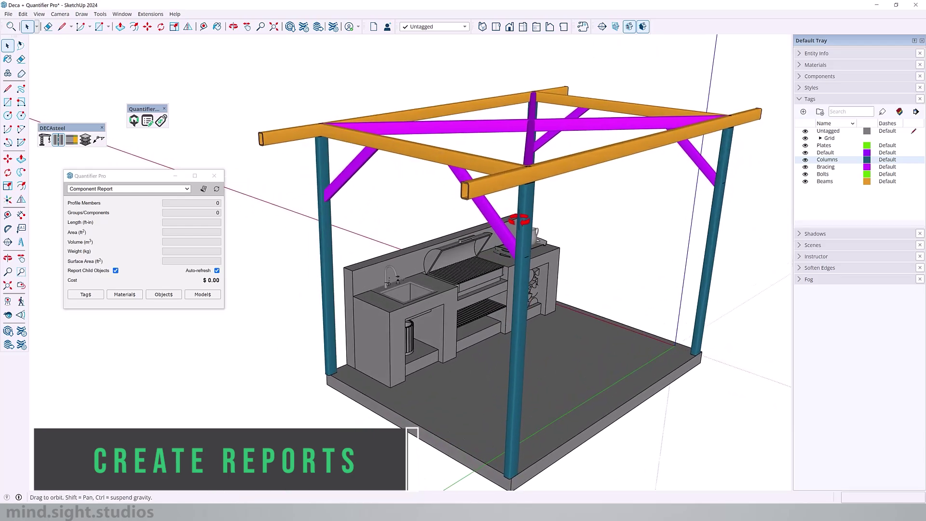
scroll(356, 222, "up", 2)
left_click(187, 188)
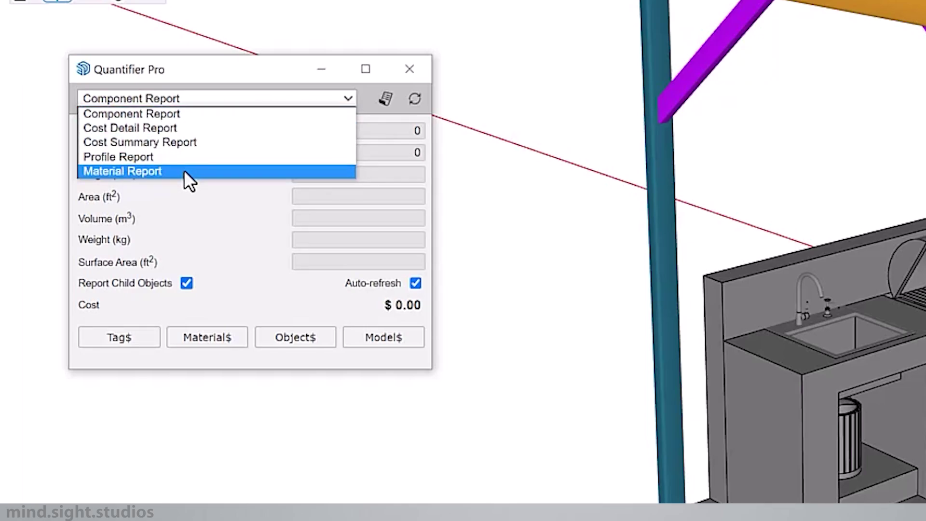
left_click(556, 234)
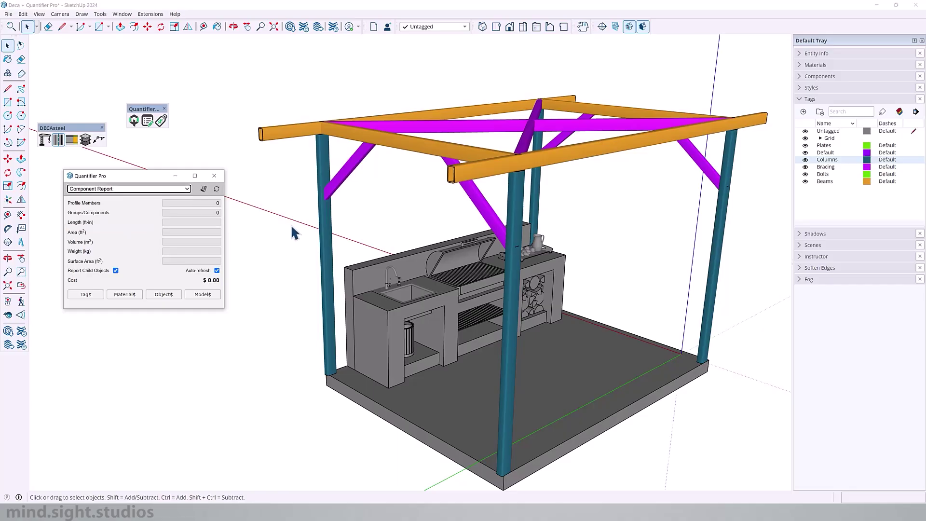
left_click(203, 188)
left_click_drag(819, 452, 767, 356)
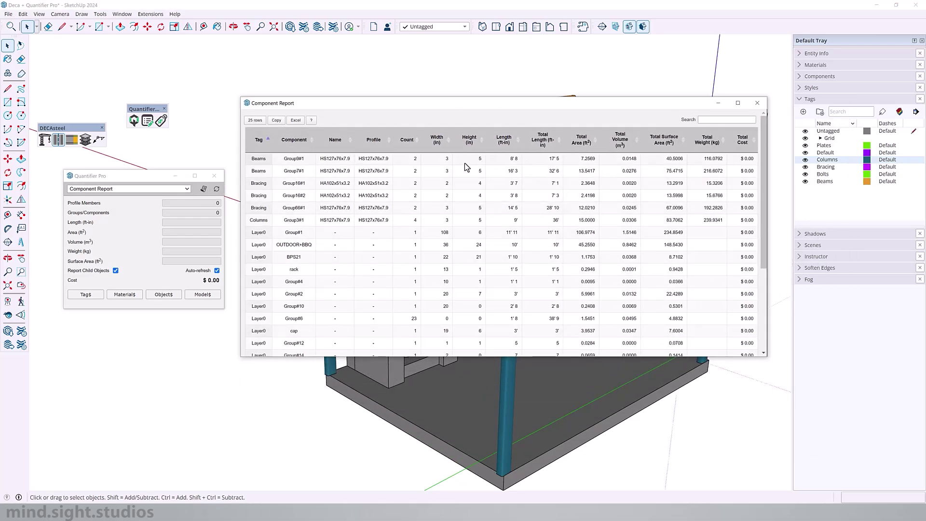
- Shorten the report above the gazebo and select the right front 9' column (59.9835 kg)
left_click_drag(502, 356, 502, 239)
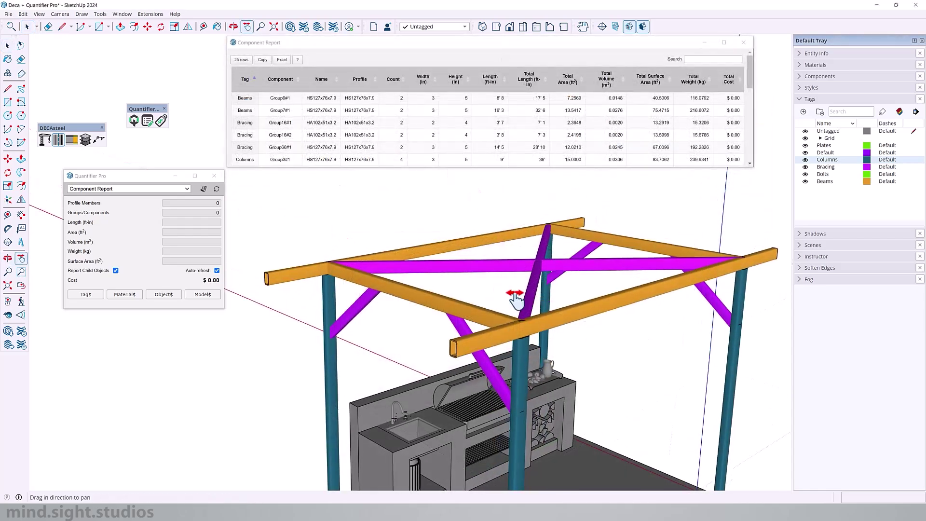
left_click_drag(506, 300, 489, 265)
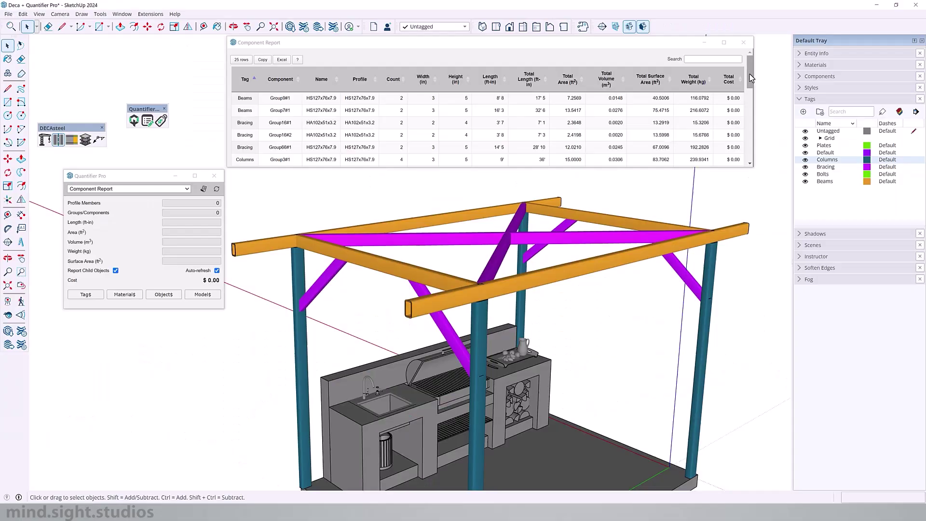
scroll(893, 98, "down", 2)
left_click_drag(750, 76, 750, 48)
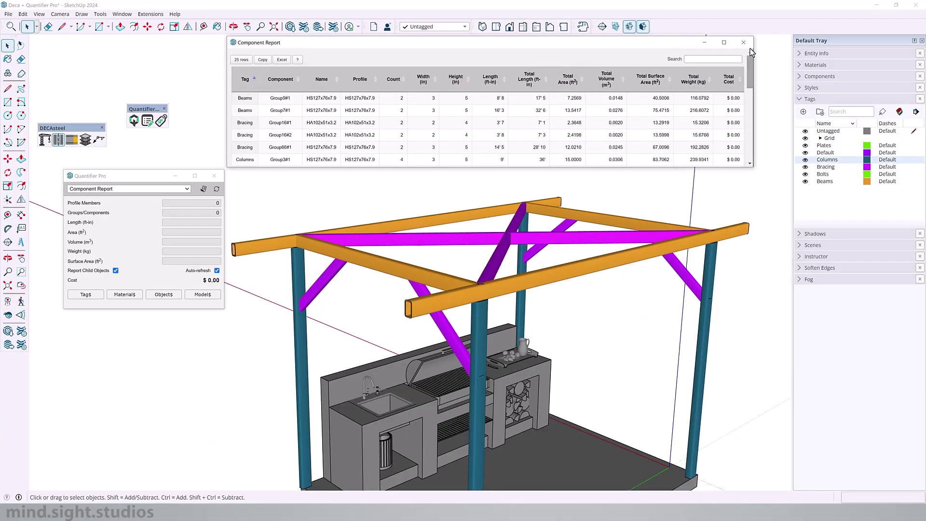
left_click(708, 364)
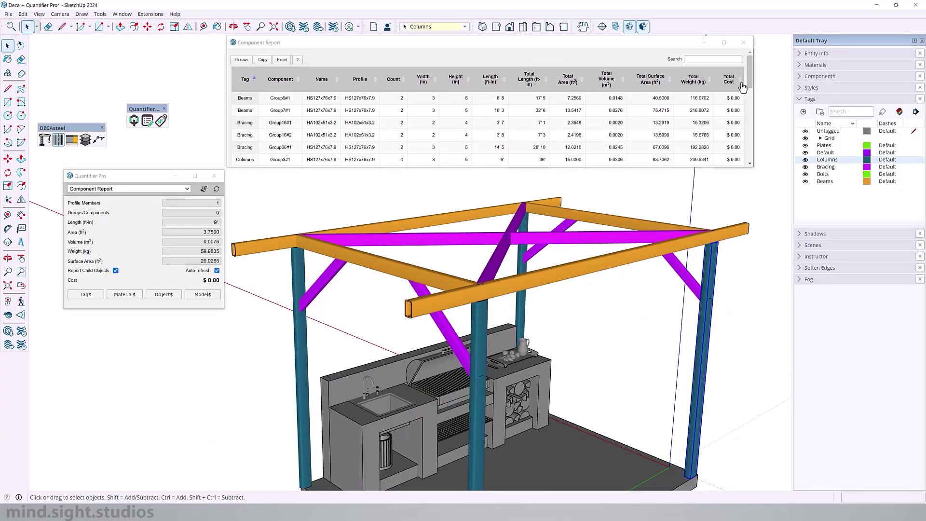
- Rerun the Component Report for the single column, then deselect and rerun it for the whole frame
left_click(743, 43)
left_click(203, 189)
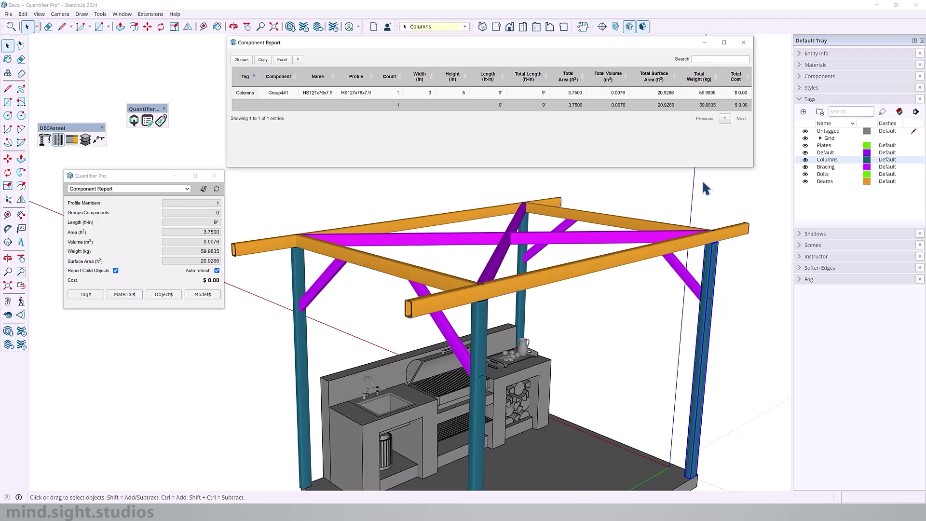
left_click(695, 192)
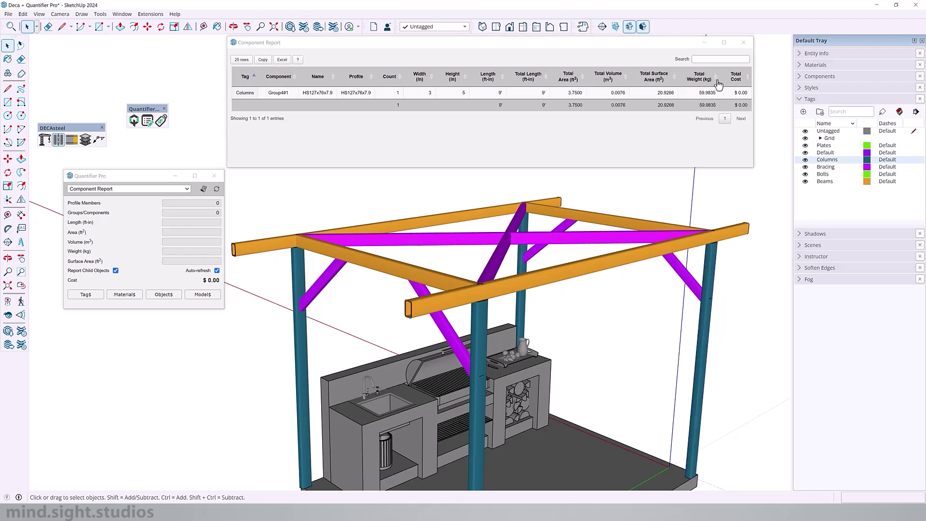
left_click(743, 42)
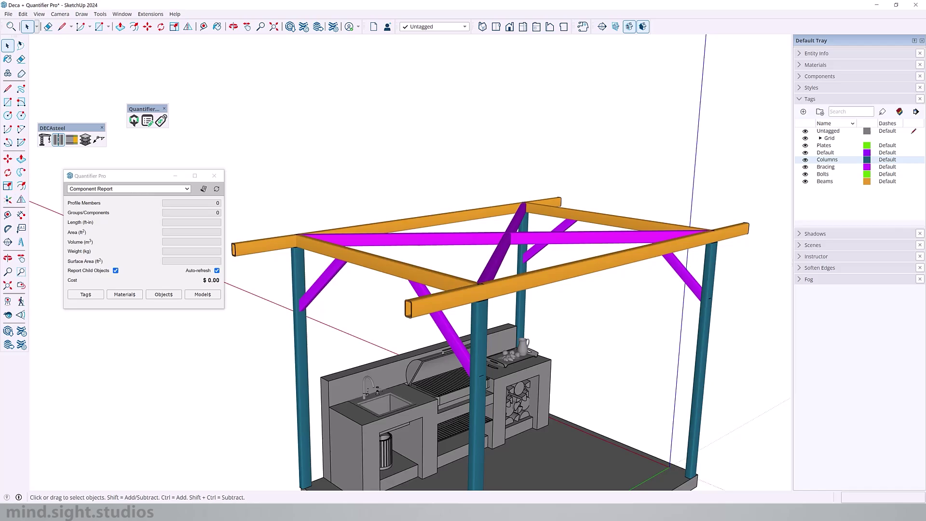
left_click(102, 127)
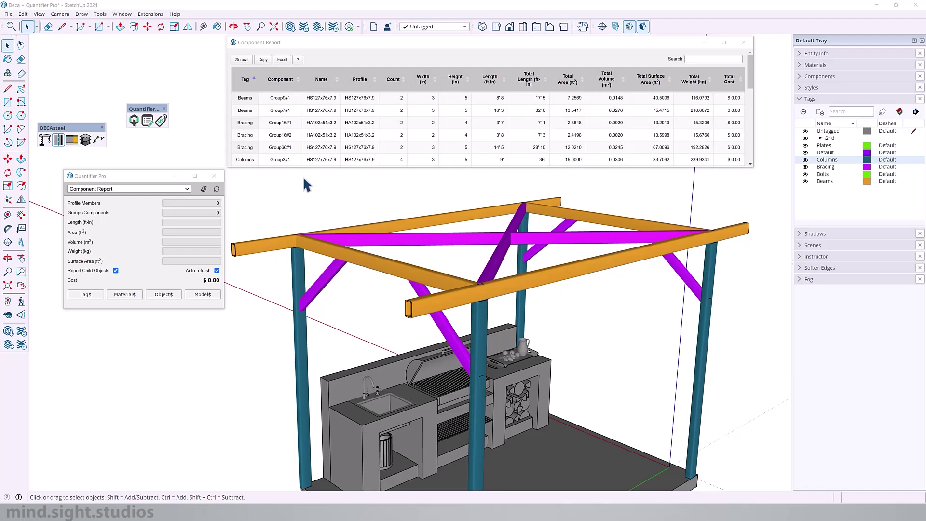
- Cut the report fields from 14 to 6, dropping Total Surface Area, Total Area and others, and apply
left_click(297, 59)
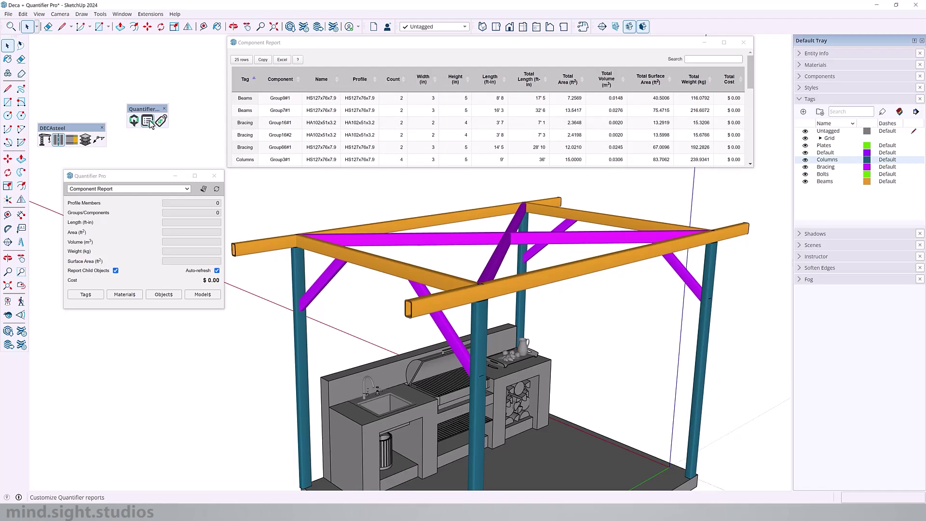
left_click_drag(299, 65, 332, 190)
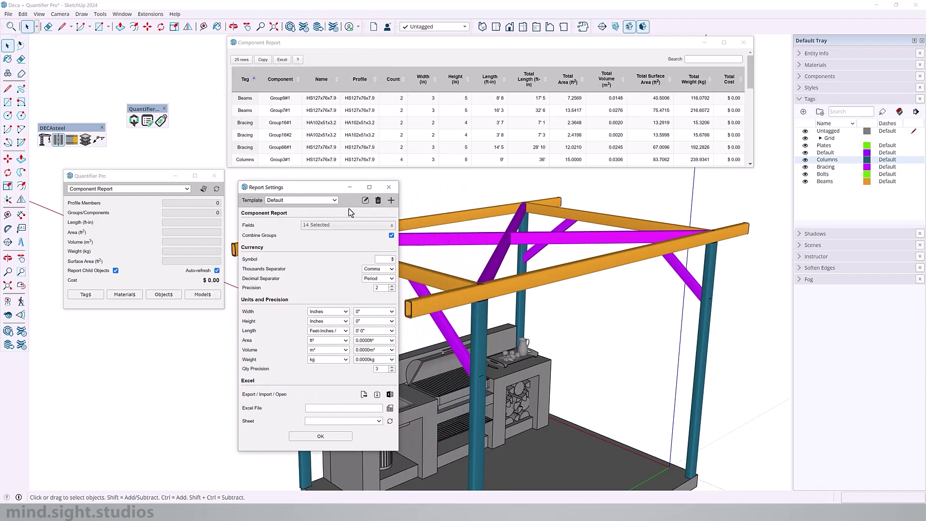
left_click(375, 226)
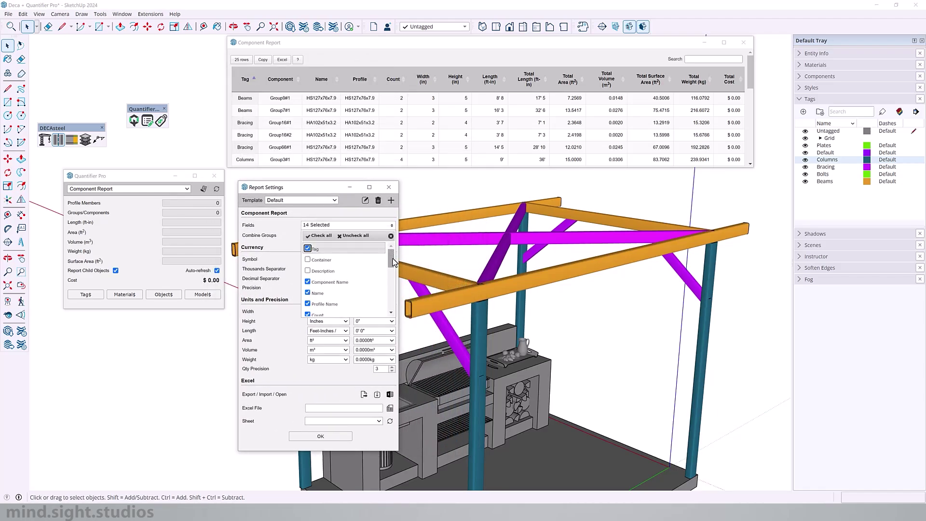
left_click_drag(393, 262, 383, 319)
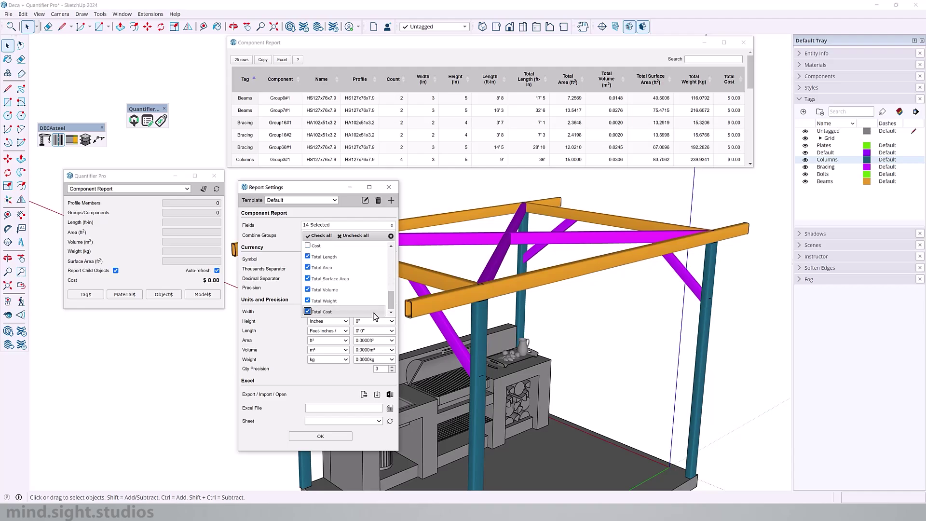
left_click(307, 279)
left_click(308, 267)
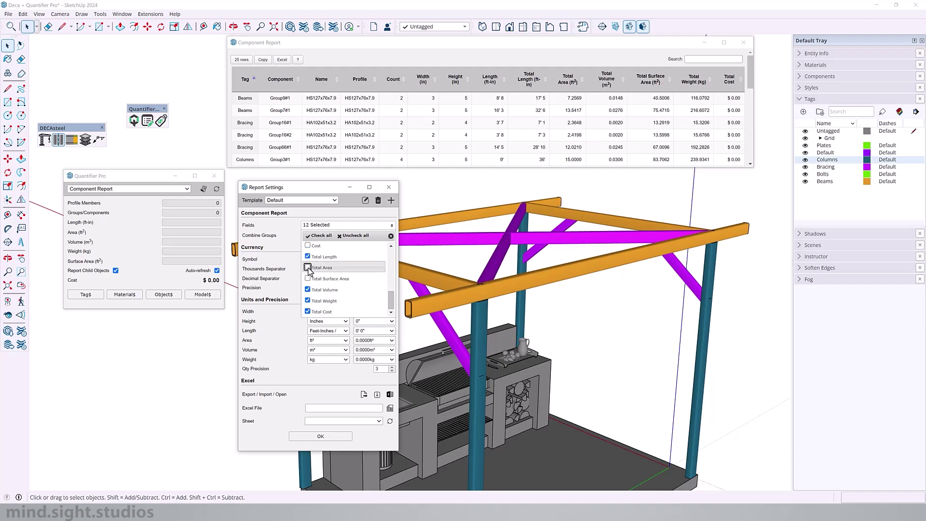
left_click(308, 311)
left_click(307, 300)
left_click(308, 289)
left_click(308, 256)
scroll(337, 279, "up", 5)
left_click(308, 293)
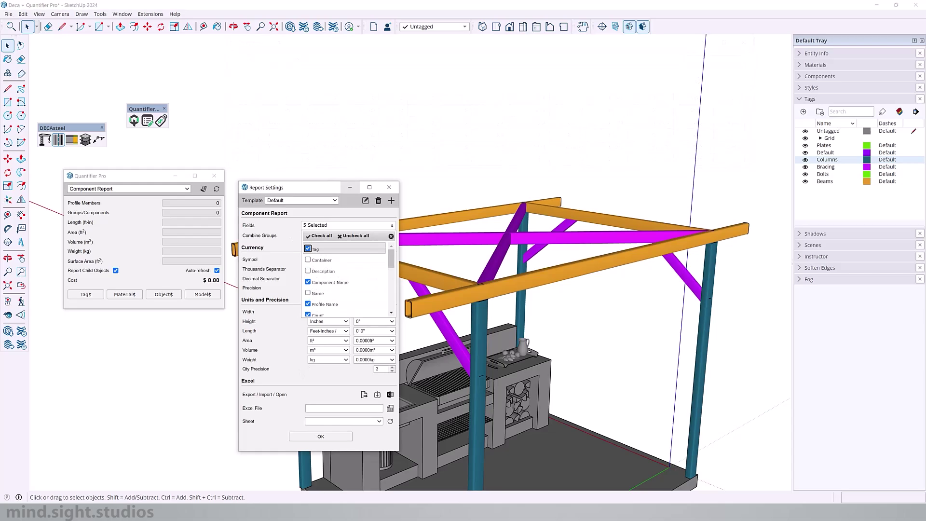
left_click(325, 225)
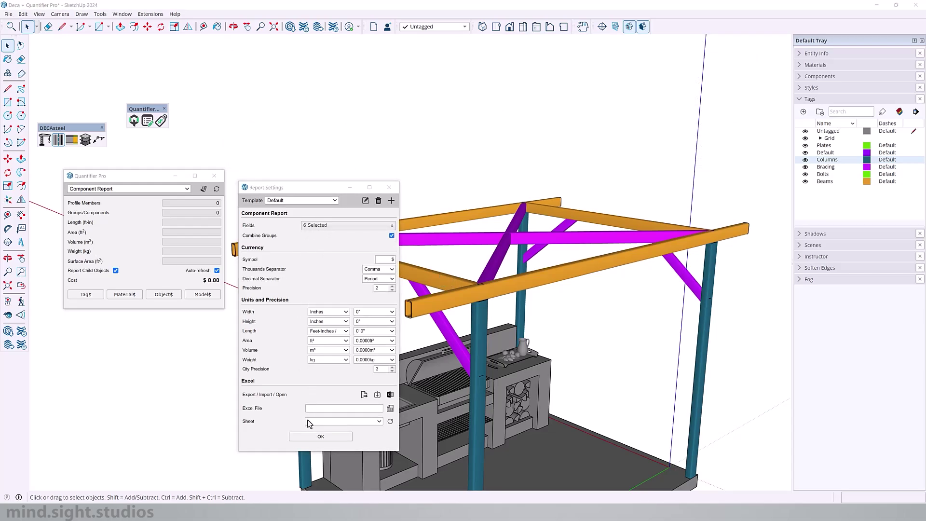
left_click(316, 436)
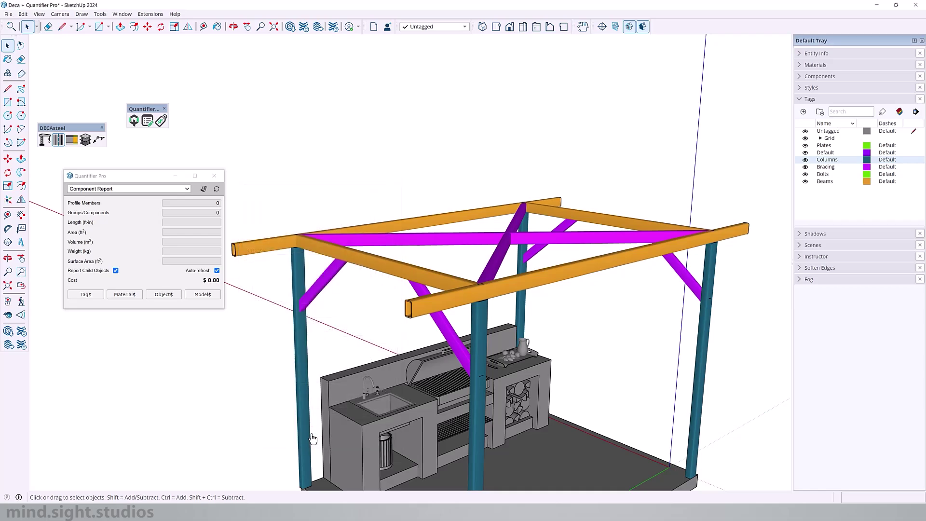
left_click(203, 188)
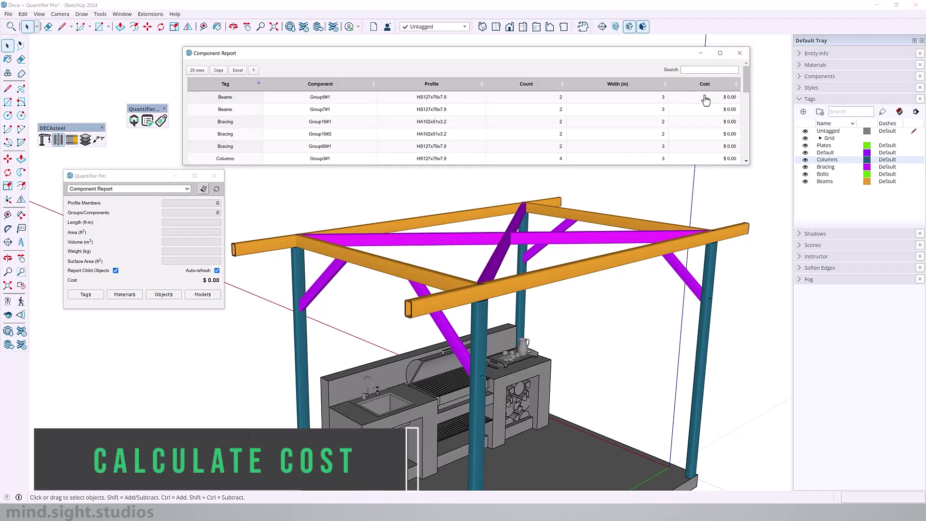
left_click(739, 53)
middle_click_drag(484, 223, 568, 250)
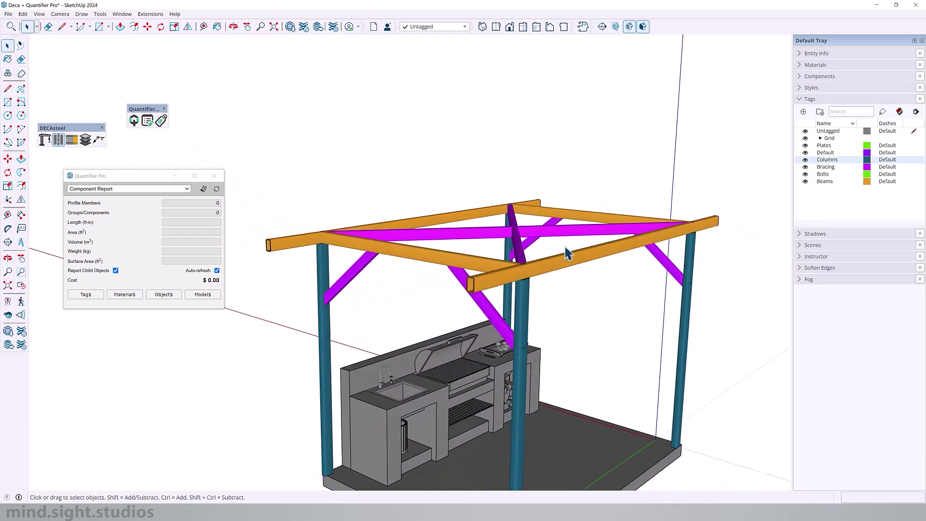
- Add a new cost item to the Columns tag in the tag cost data
left_click(88, 291)
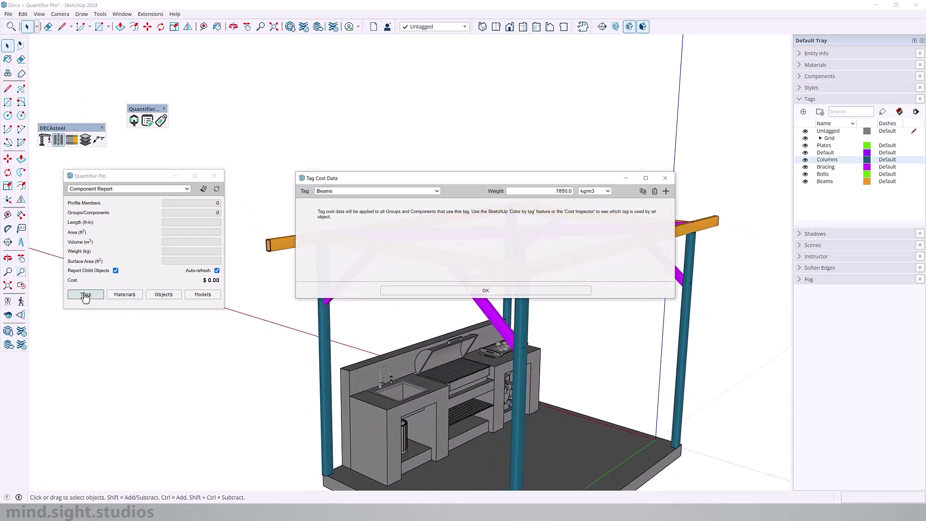
left_click(403, 191)
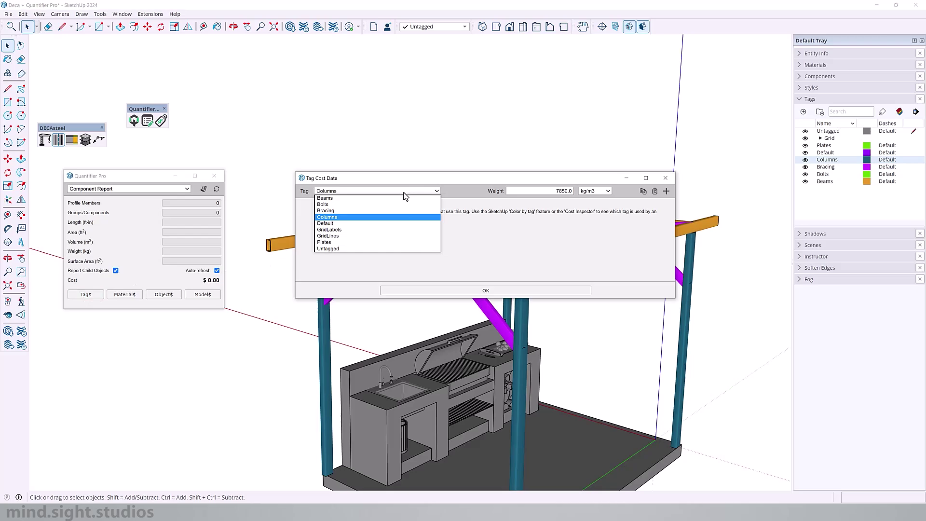
left_click(356, 218)
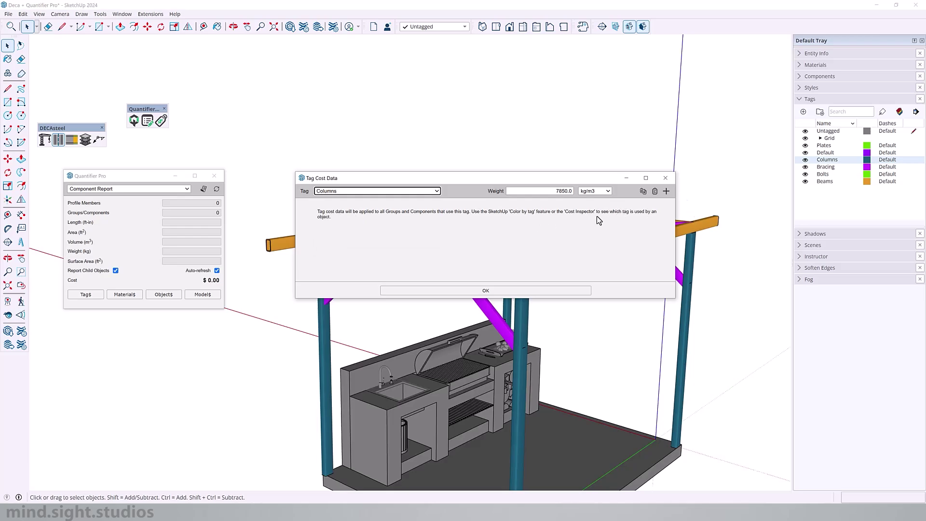
left_click(666, 193)
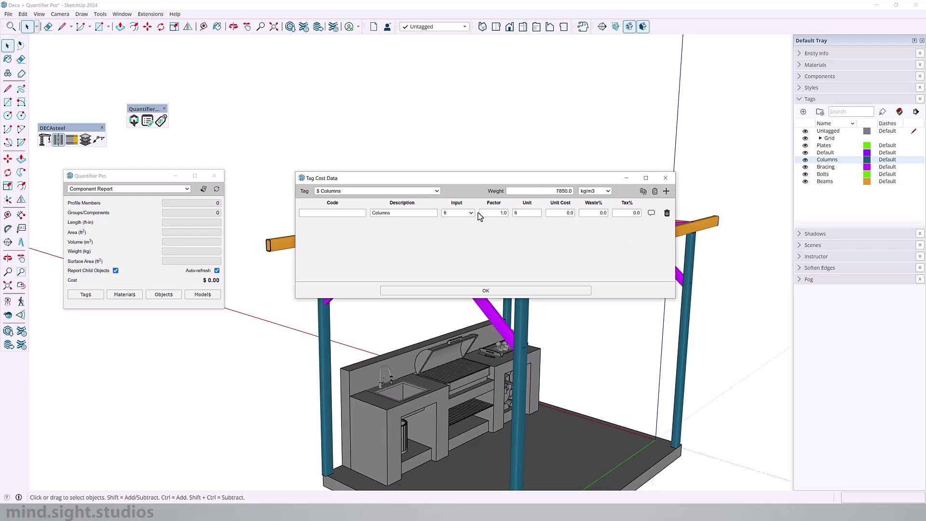
- Name the item Column Material, priced per kg at 3.00 with 5% waste and 12% tax
left_click(408, 211)
key("BackSpace")
type("Material")
left_click(465, 214)
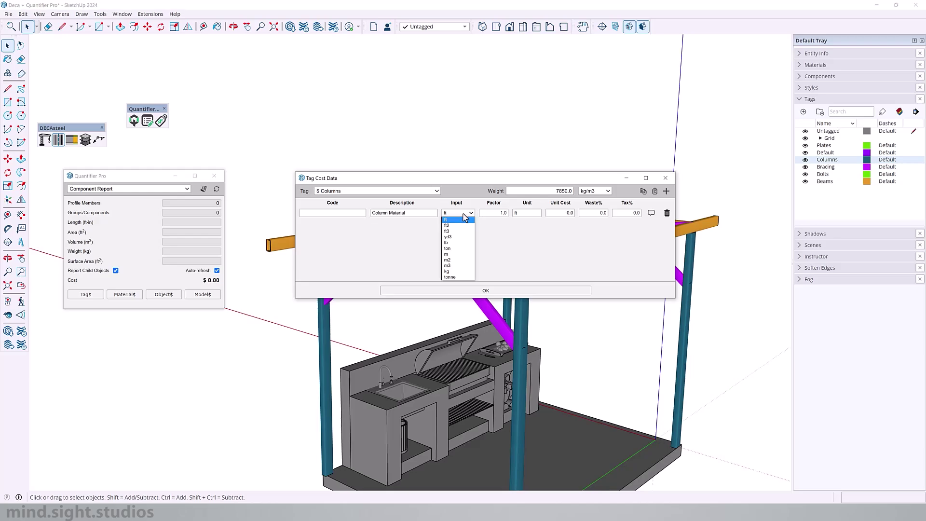
left_click(455, 271)
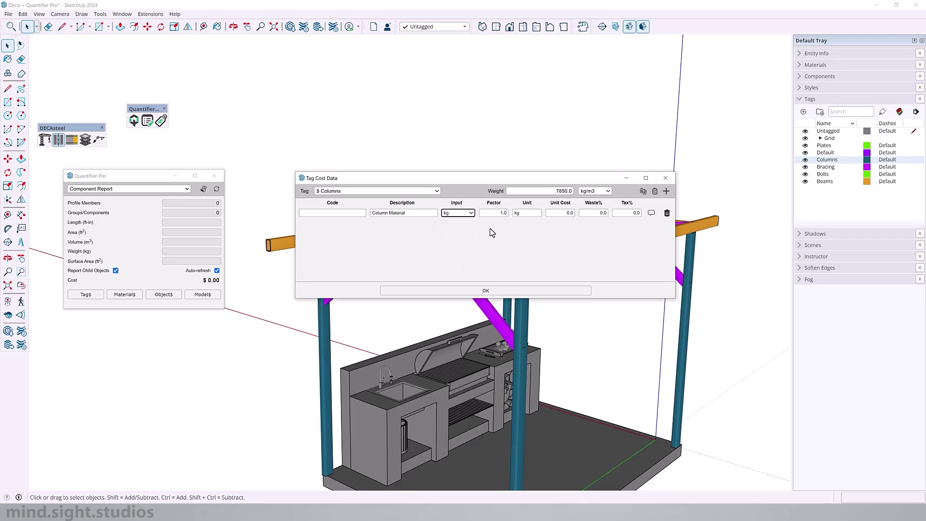
double_click(531, 212)
double_click(550, 214)
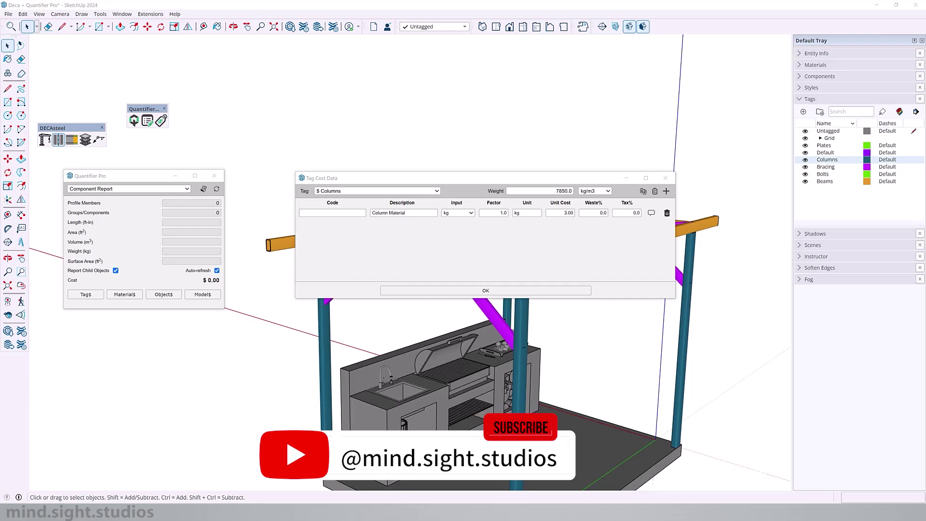
left_click(600, 212)
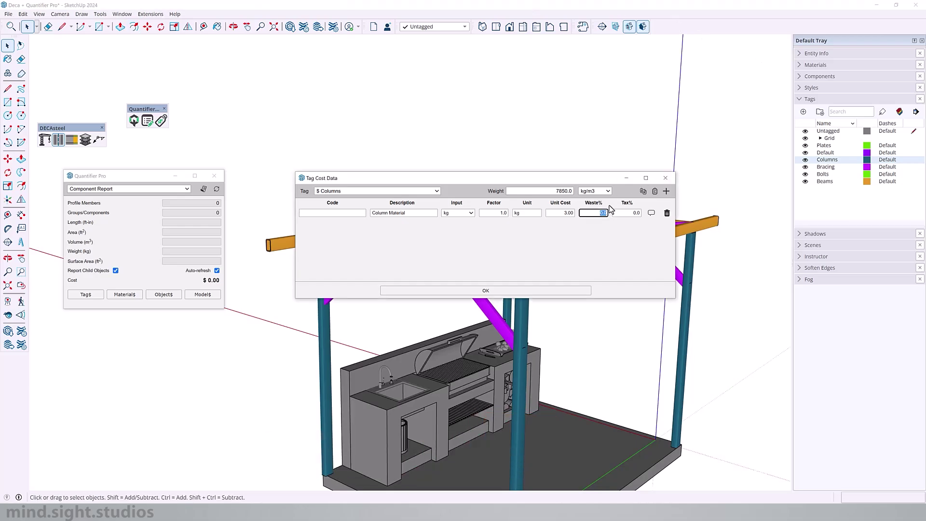
type("5")
left_click(621, 212)
- Save the Columns cost item and select all four columns, totalling $846.49
left_click(500, 291)
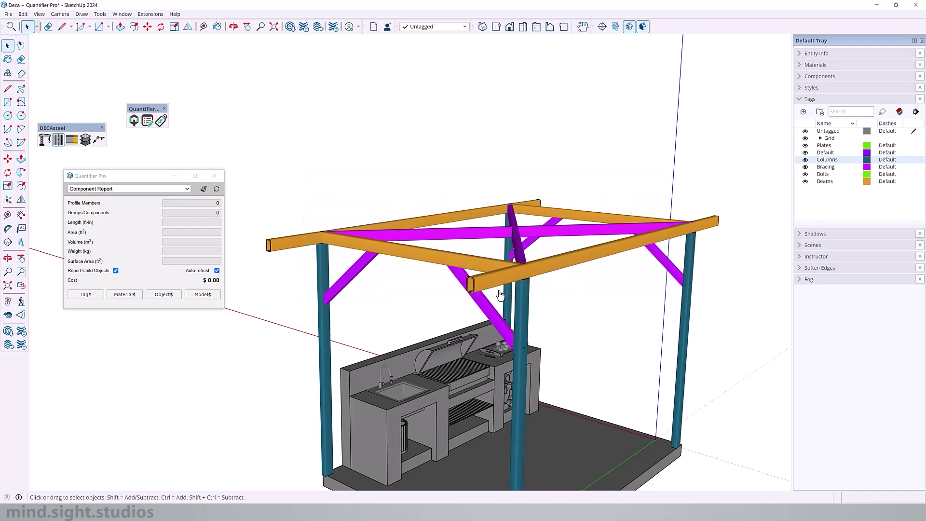
left_click(524, 302)
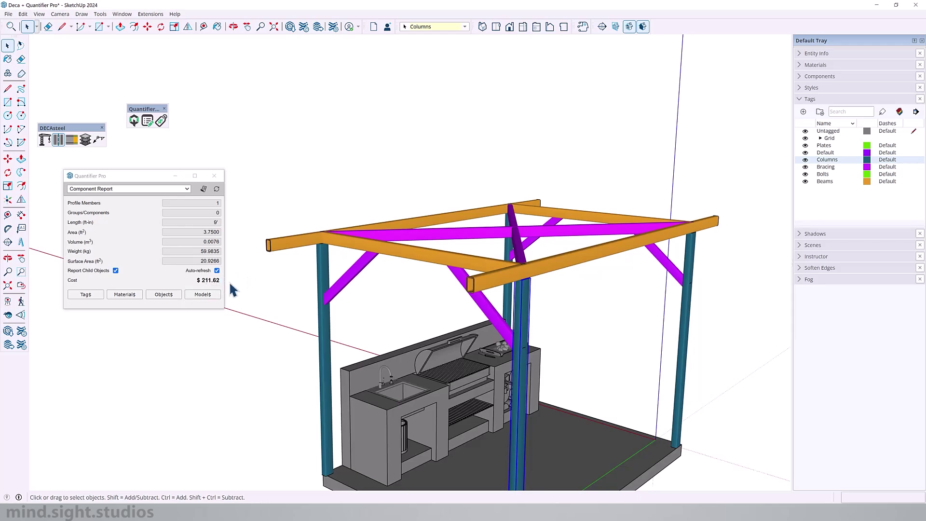
left_click(327, 287, "ctrl")
left_click(695, 260, "ctrl")
left_click(695, 259, "ctrl")
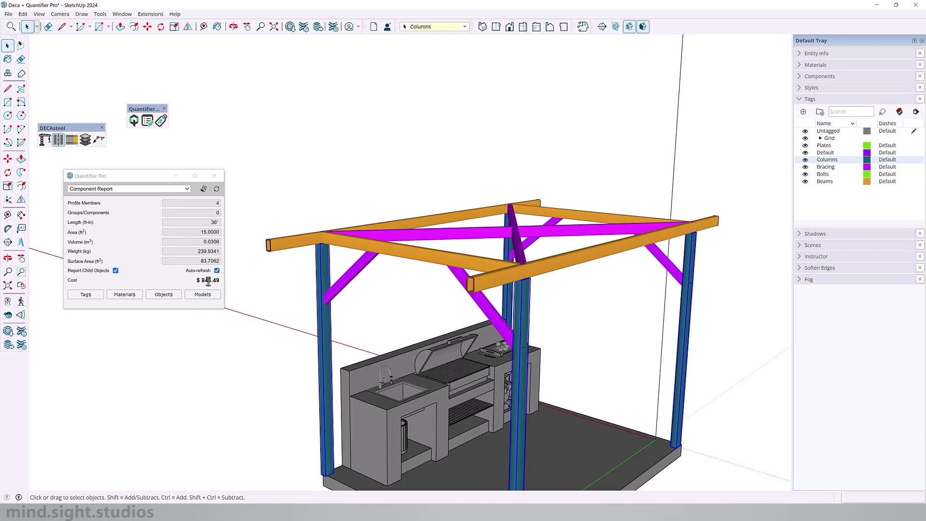
- Check a front beam and a bracing member, which still cost $0.00
middle_click_drag(441, 288, 540, 338)
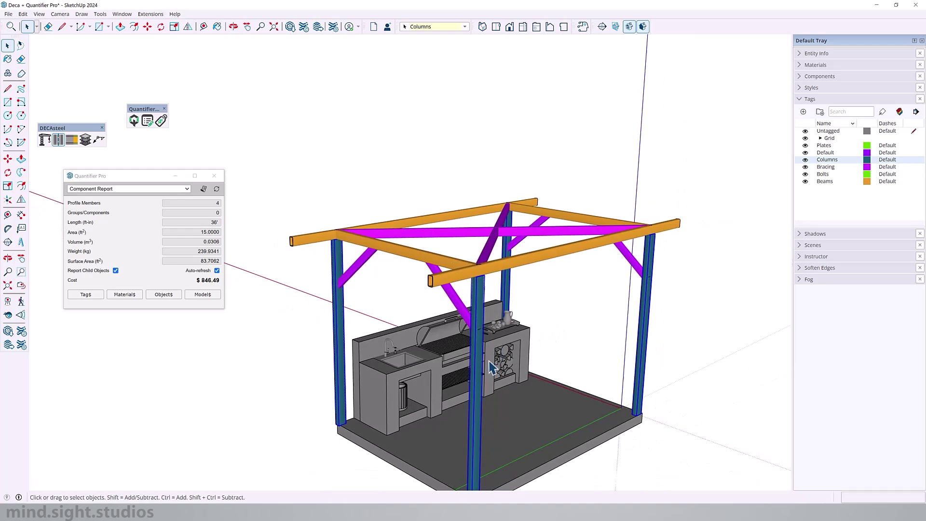
scroll(497, 357, "up", 2)
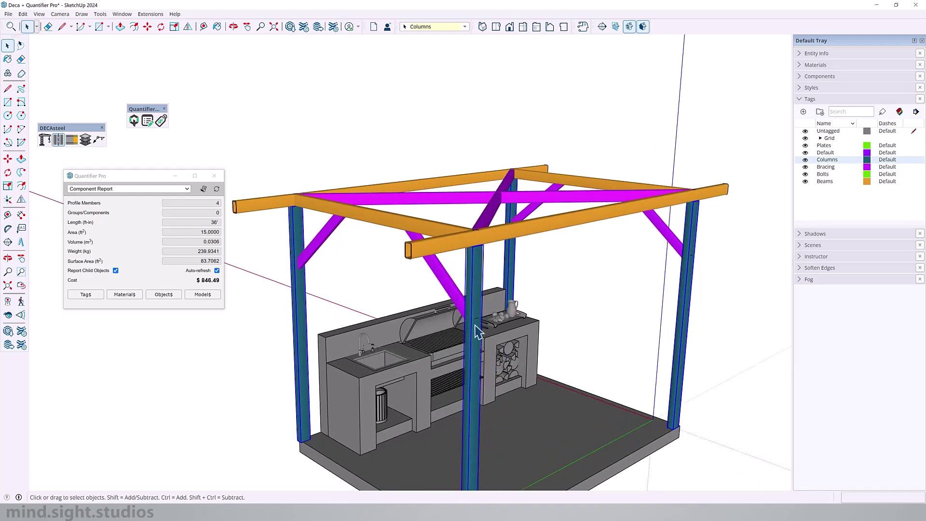
left_click(490, 241)
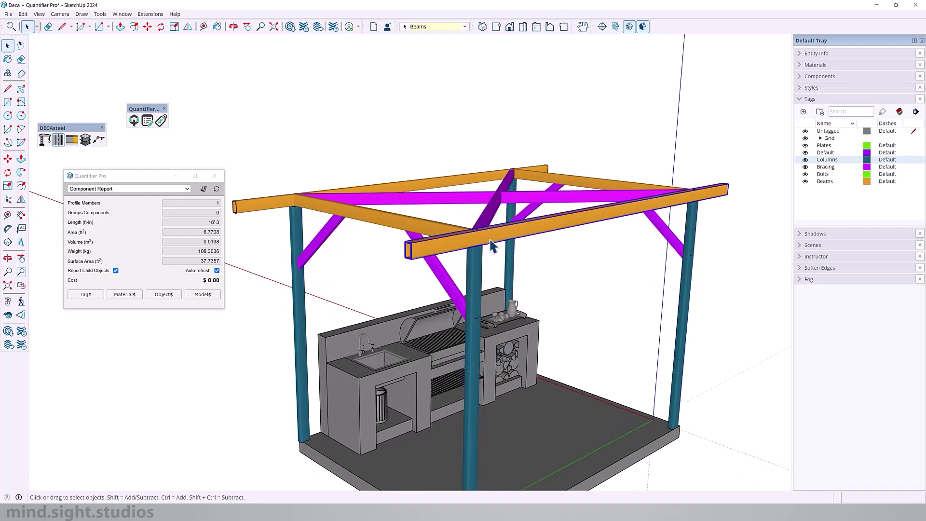
left_click(492, 218)
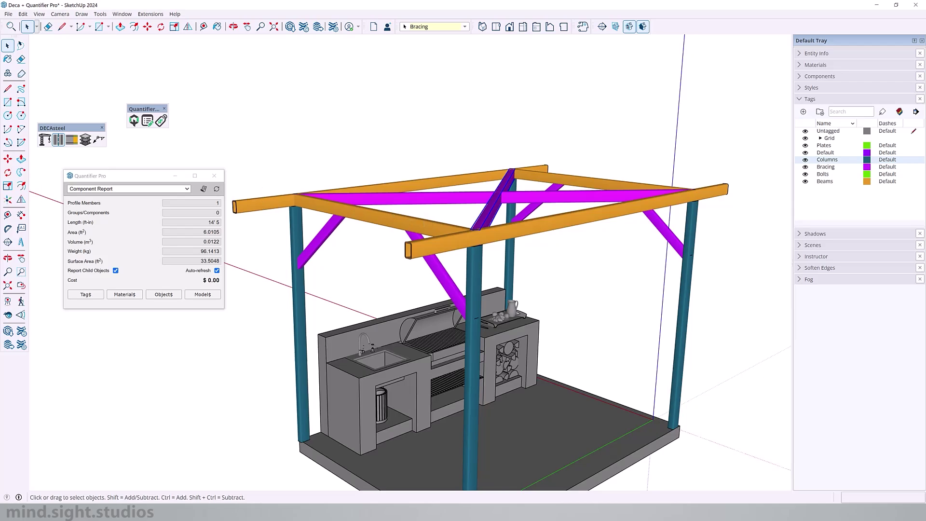
- Copy the Columns cost row to the Beams tag, renamed Beam Material
left_click(99, 298)
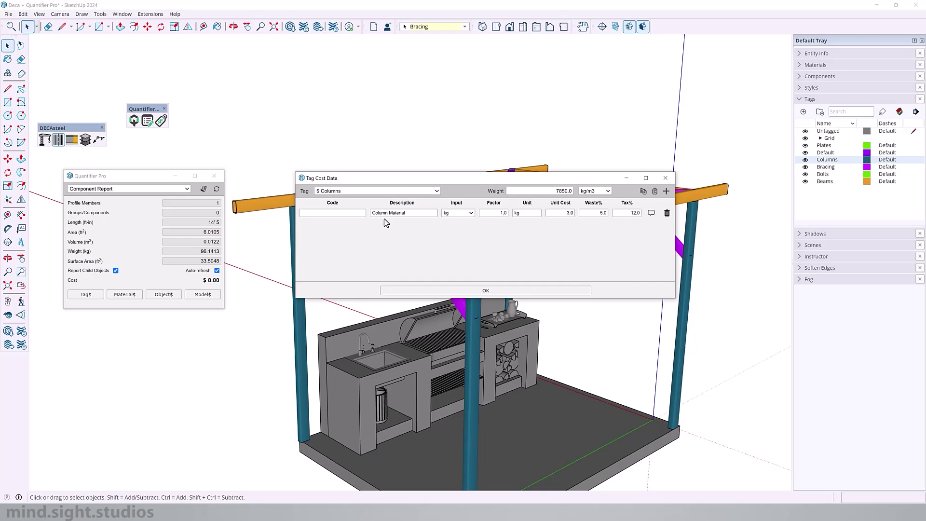
left_click(643, 192)
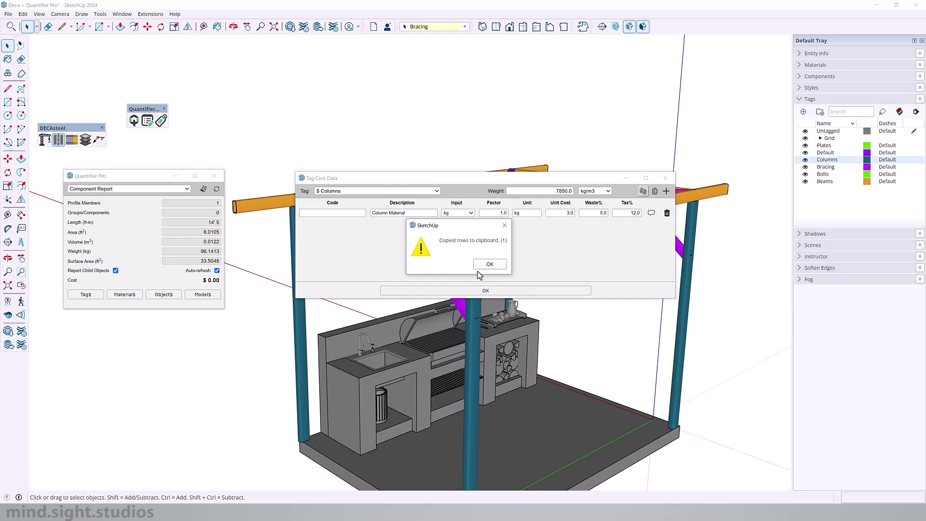
left_click(479, 275)
left_click(432, 191)
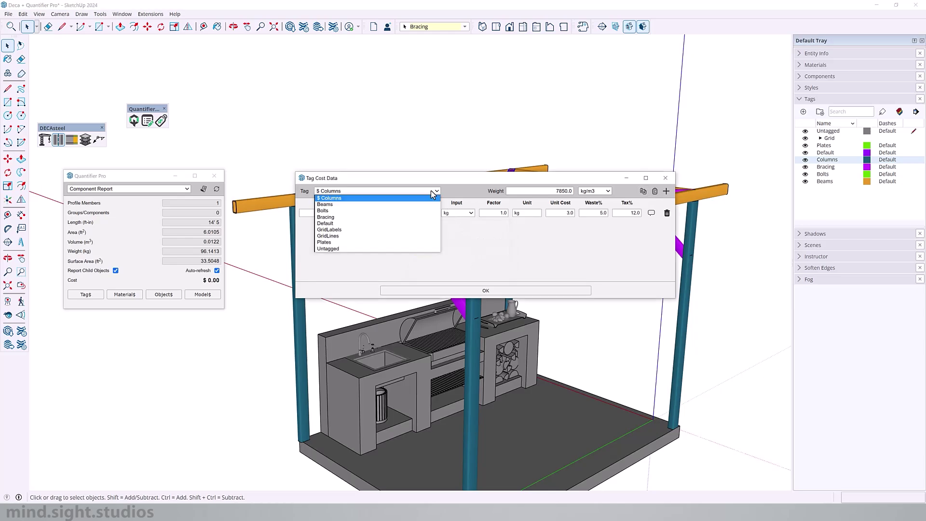
left_click(393, 205)
left_click(654, 191)
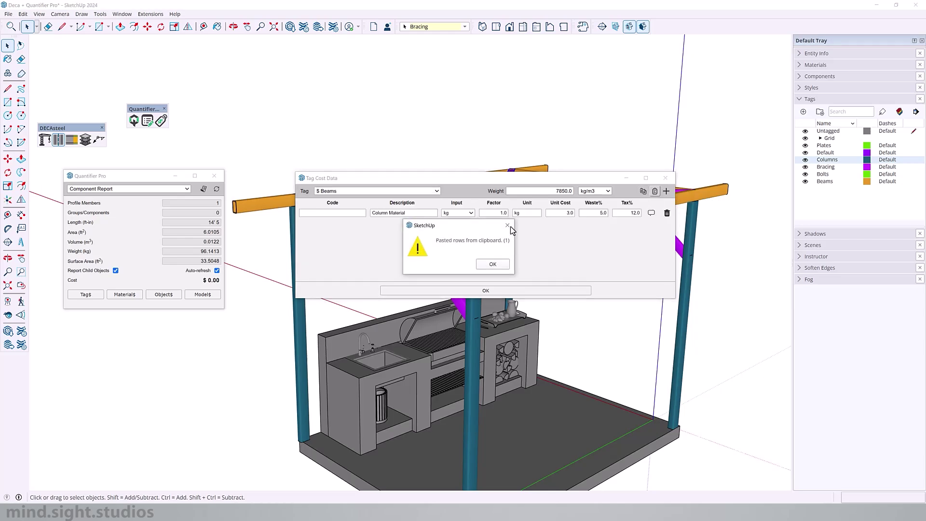
left_click(492, 264)
type("Beam")
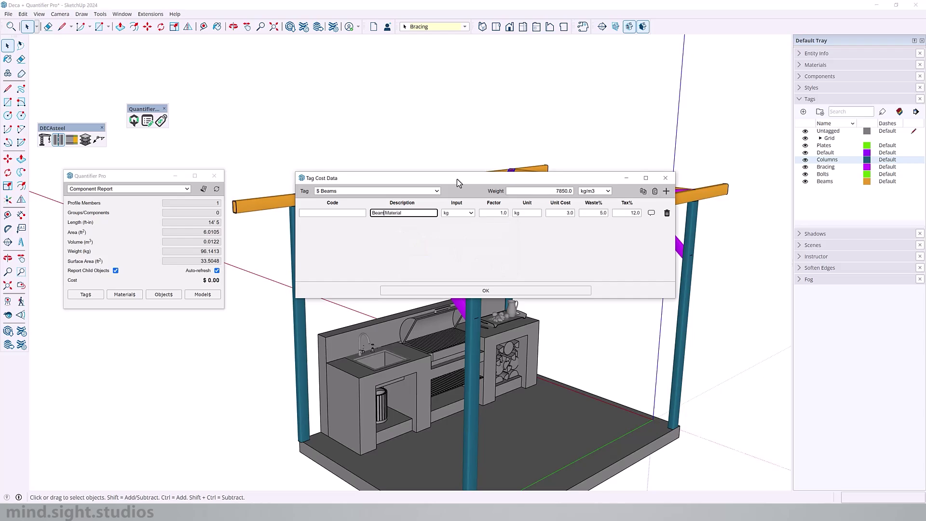
left_click(480, 291)
- Give the Bracing tag the same 3.00/kg cost item with 5% waste and 12% tax
left_click(84, 296)
left_click(347, 191)
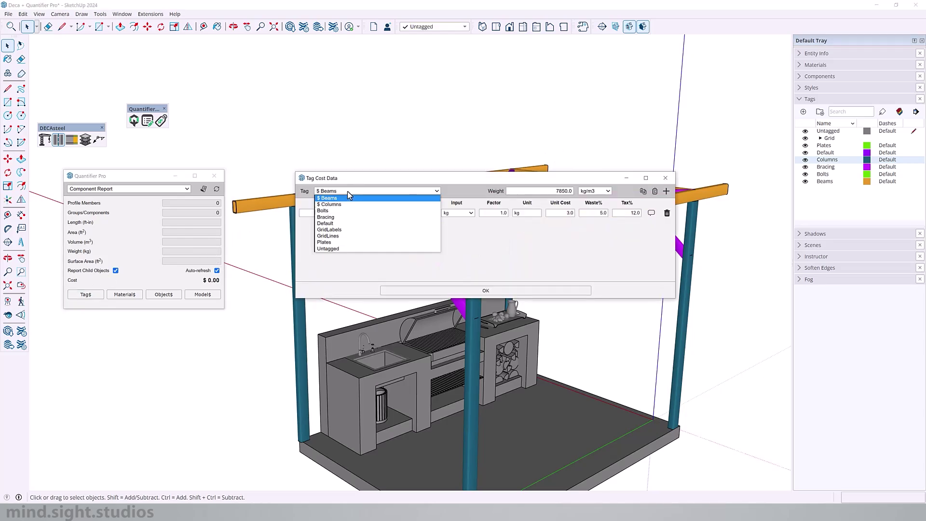
left_click(381, 218)
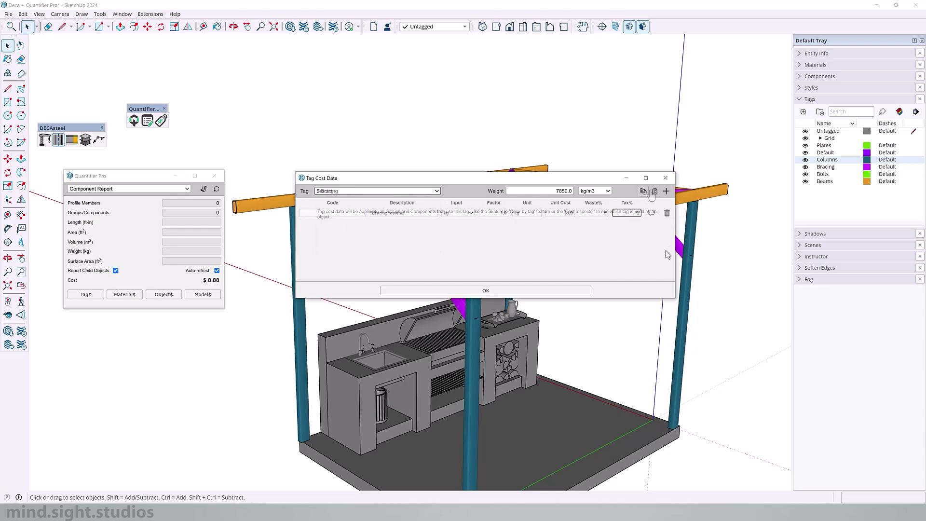
left_click(520, 292)
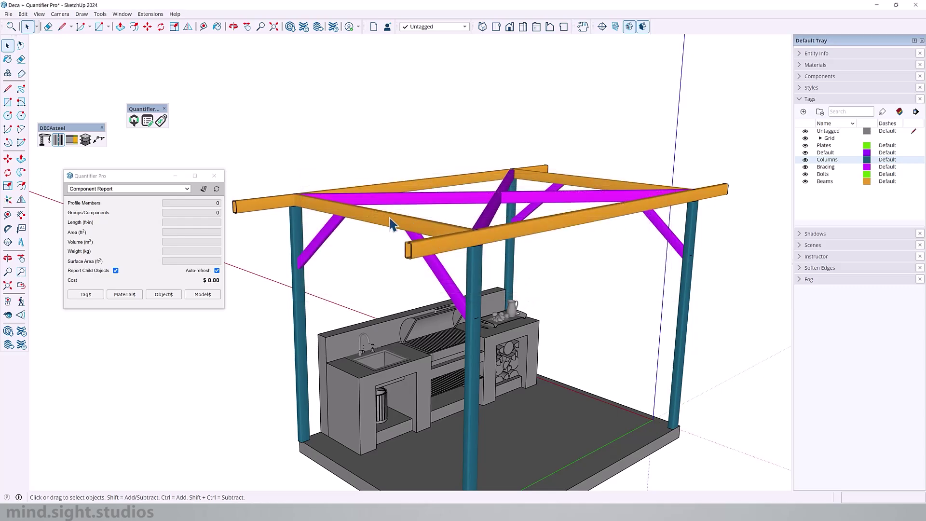
- Check the costs of the top brace, front beam and left diagonal brace individually
middle_click_drag(493, 236, 506, 202)
left_click(506, 202)
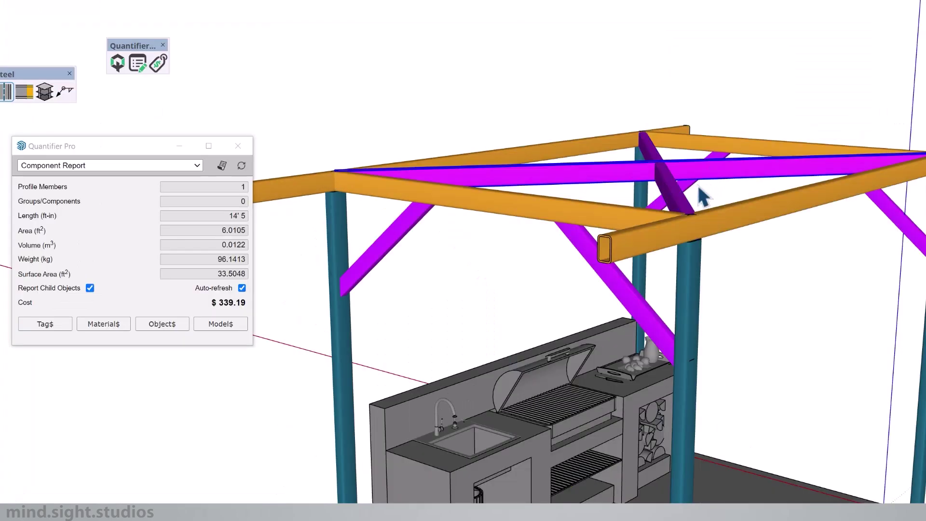
left_click(619, 227)
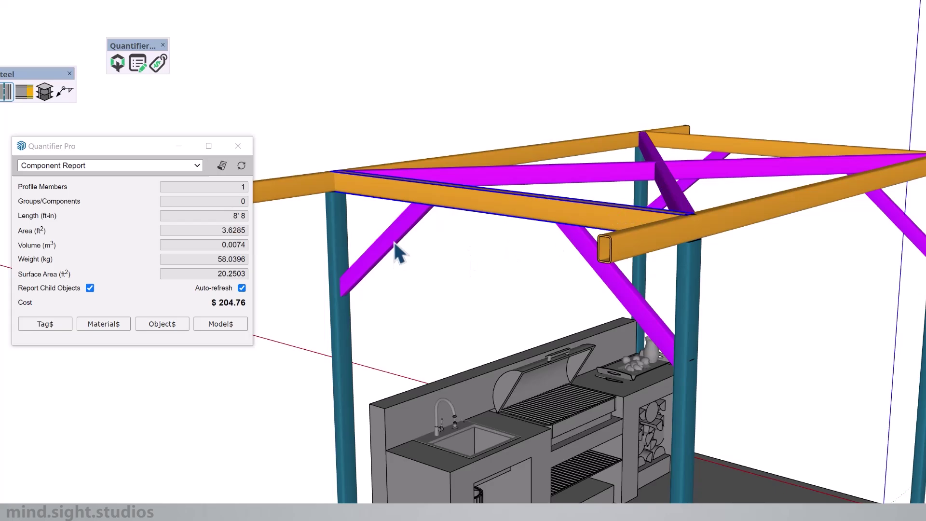
left_click(394, 242)
scroll(499, 196, "down", 3)
middle_click_drag(554, 201, 562, 199)
middle_click_drag(431, 211, 490, 180)
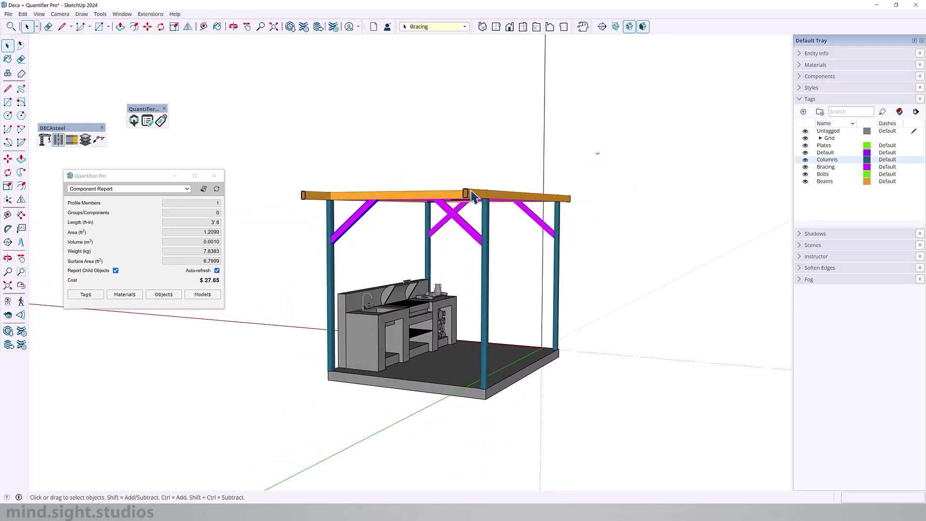
- Window-select all 14 frame members for totals of 795.9002 kg and $2,807.94
left_click_drag(600, 153, 302, 256)
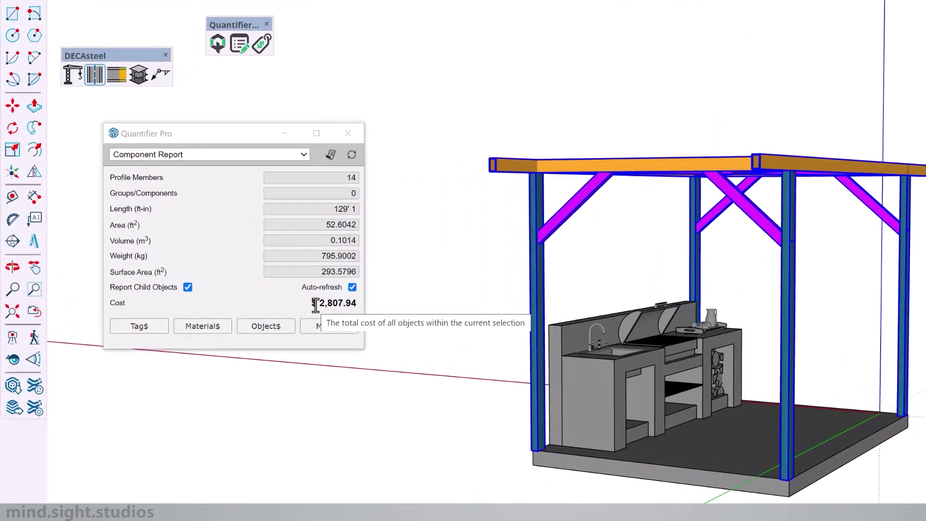
left_click_drag(194, 285, 203, 280)
left_click_drag(405, 317, 411, 336)
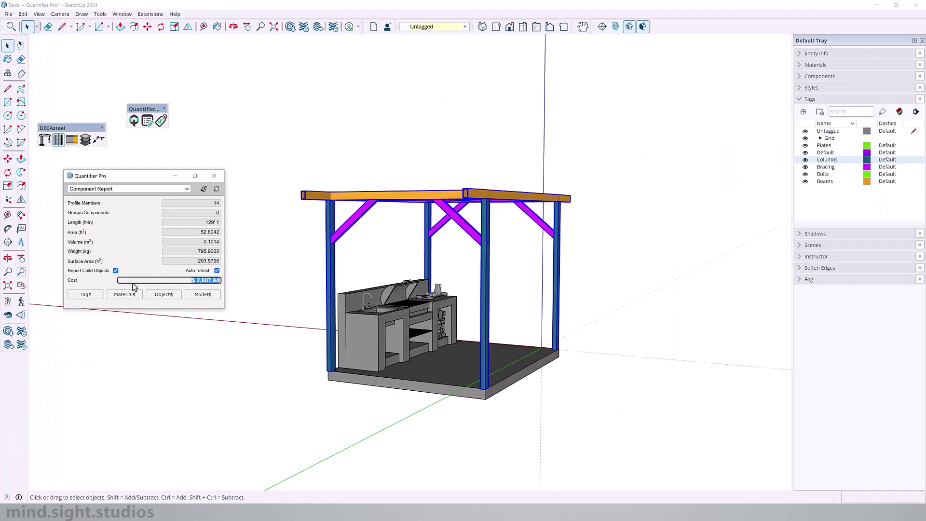
left_click(262, 279)
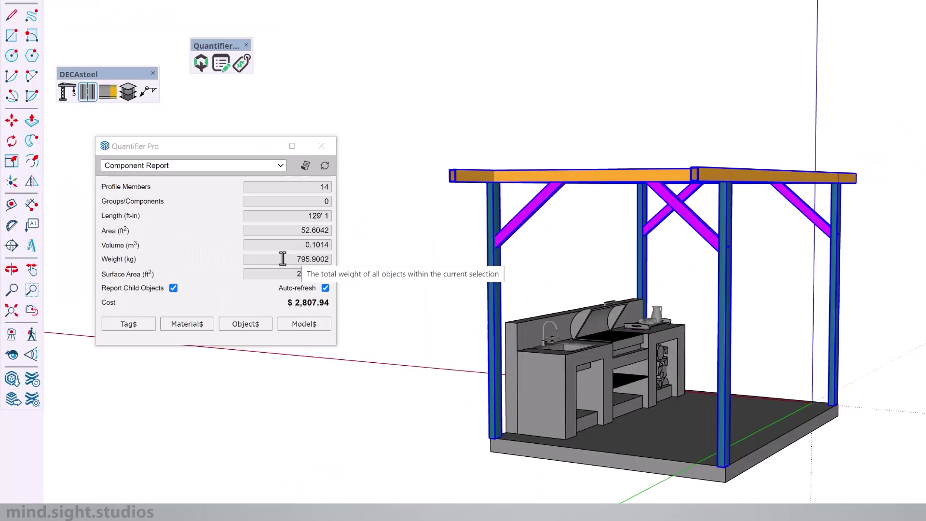
double_click(192, 251)
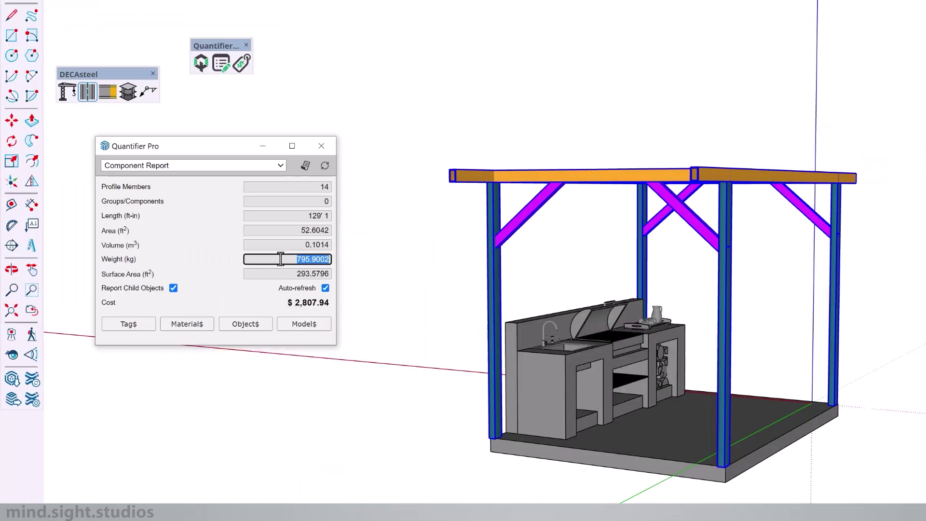
left_click(294, 259)
left_click_drag(885, 172, 479, 283)
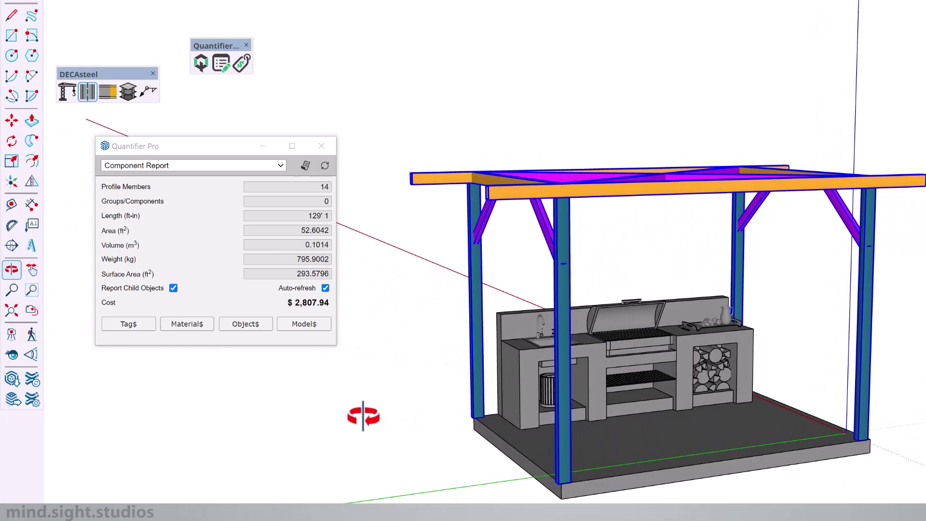